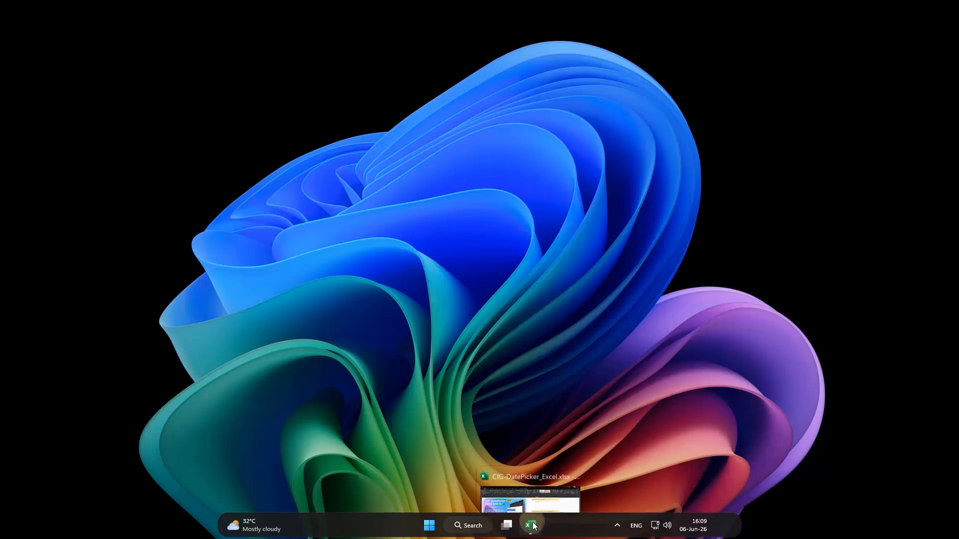
Switch to the CIG-DatePicker_Excel.xlsx workbook in Excel and format cell Q4 as Short Date
left_click(531, 522)
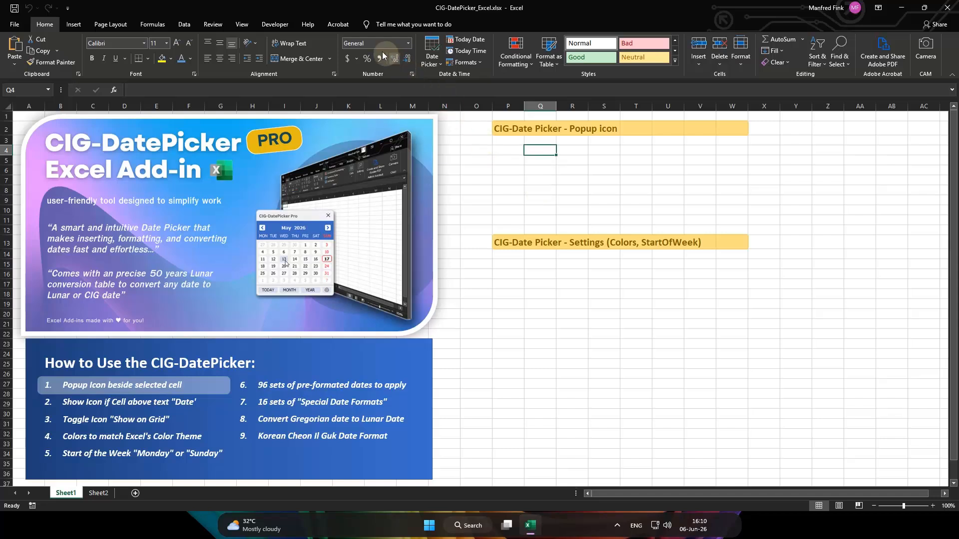
left_click(408, 47)
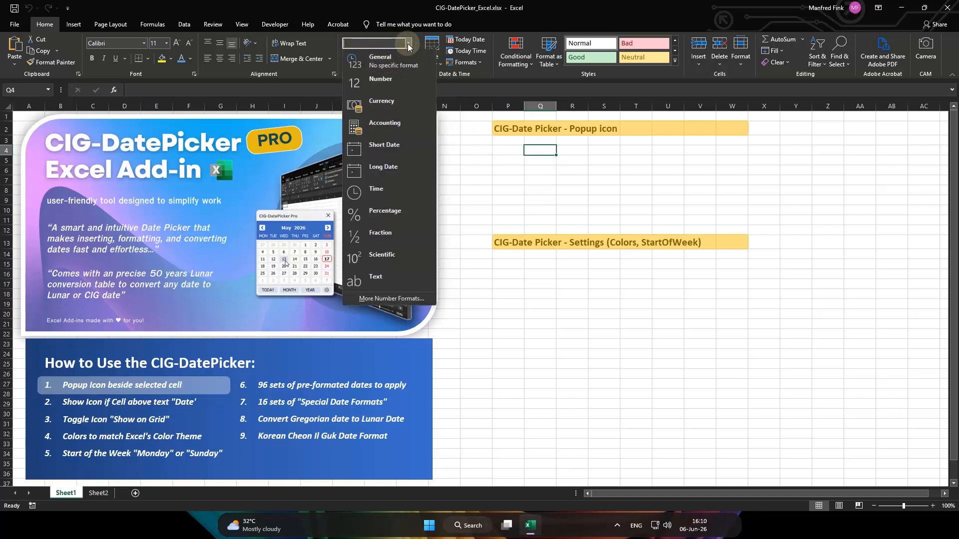
left_click(407, 47)
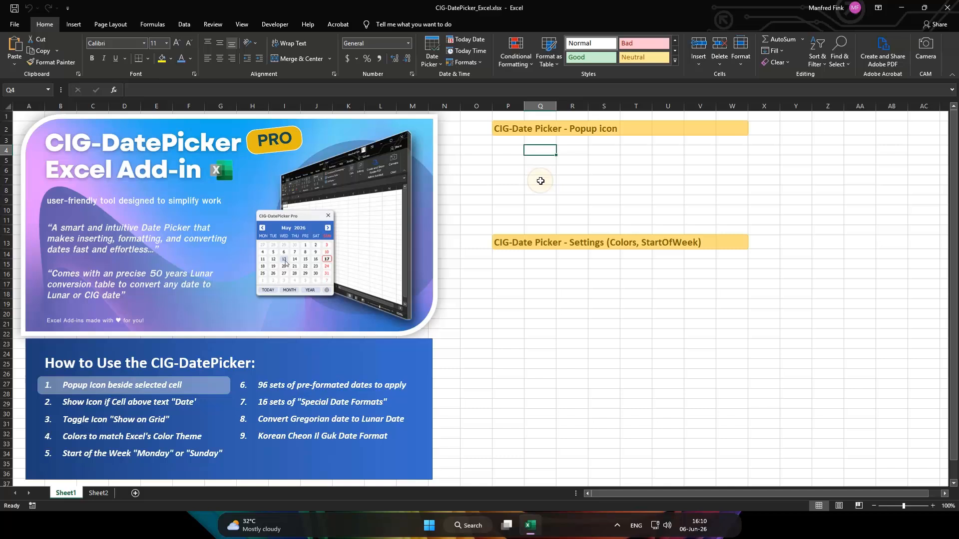
left_click(409, 50)
left_click(386, 146)
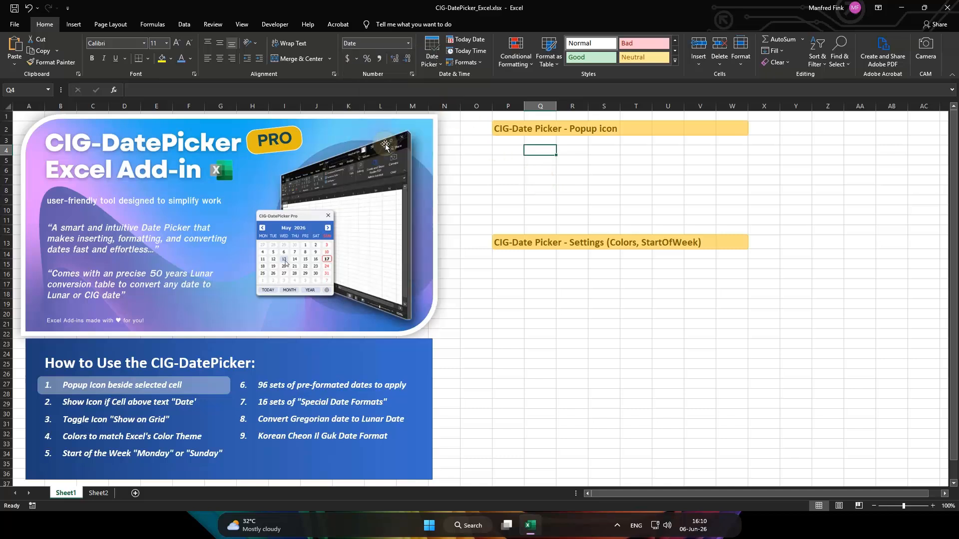
Open the date picker popup beside cell Q4 and insert 10 June 2026
left_click(515, 180)
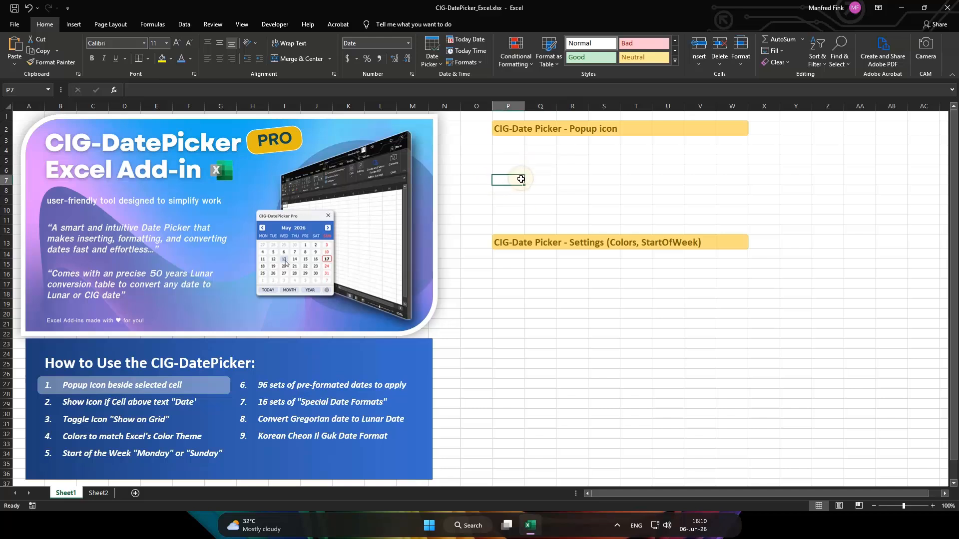
left_click(536, 152)
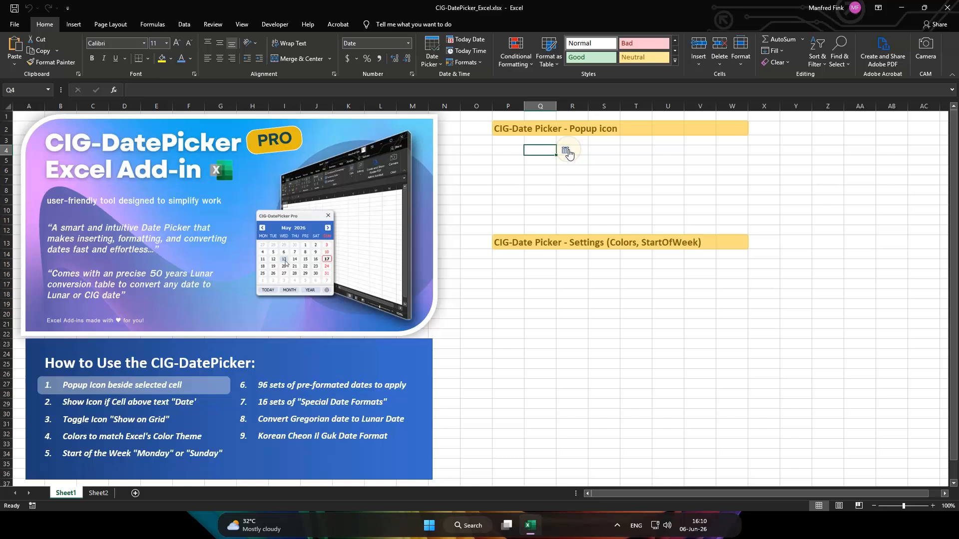
left_click(543, 161)
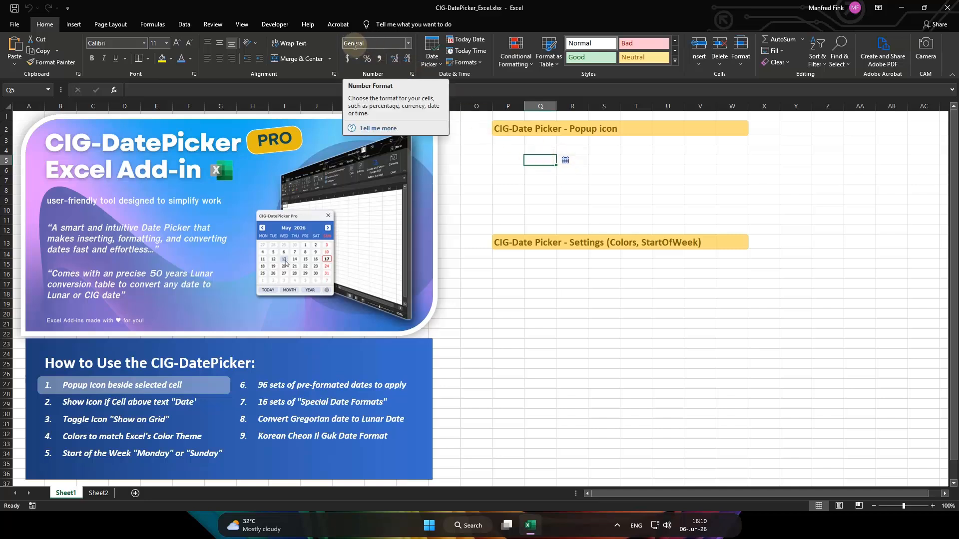
left_click(539, 149)
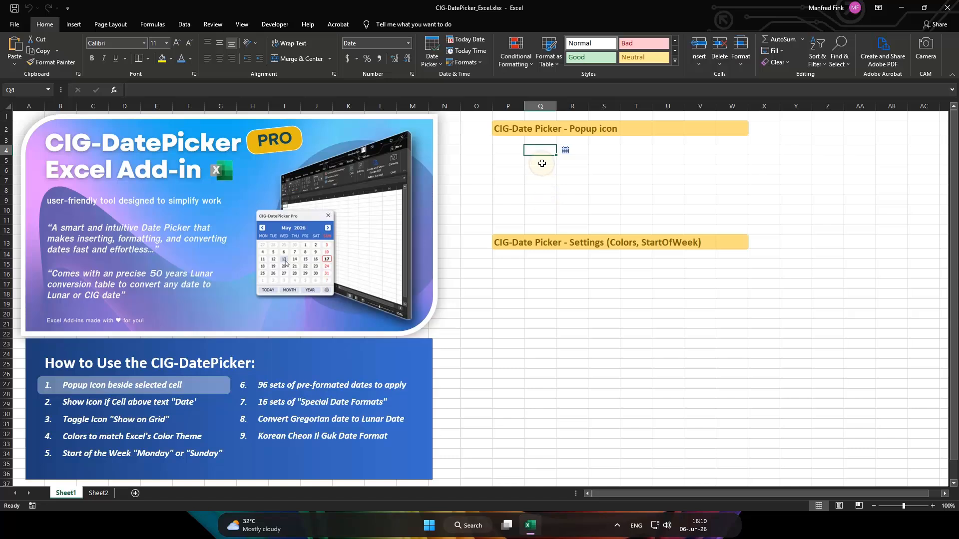
left_click(566, 154)
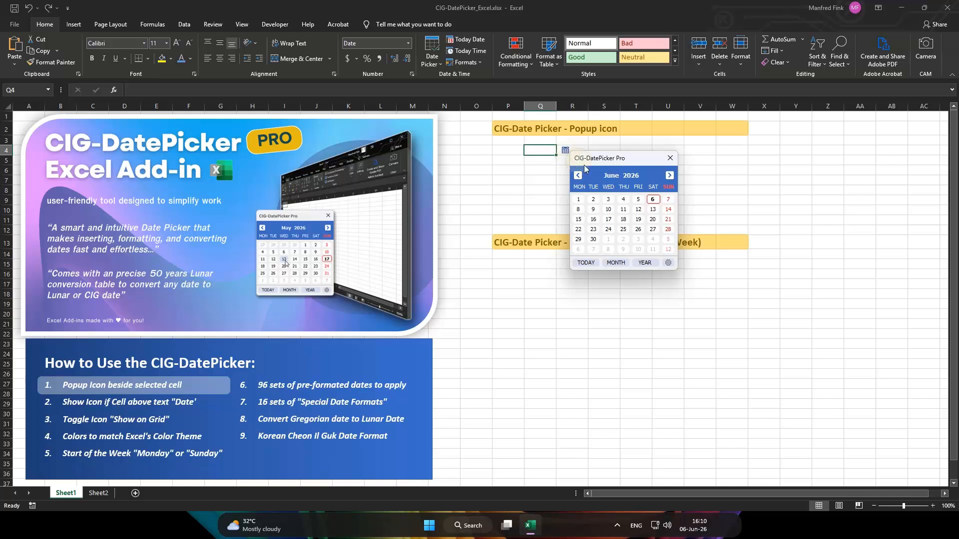
left_click(608, 210)
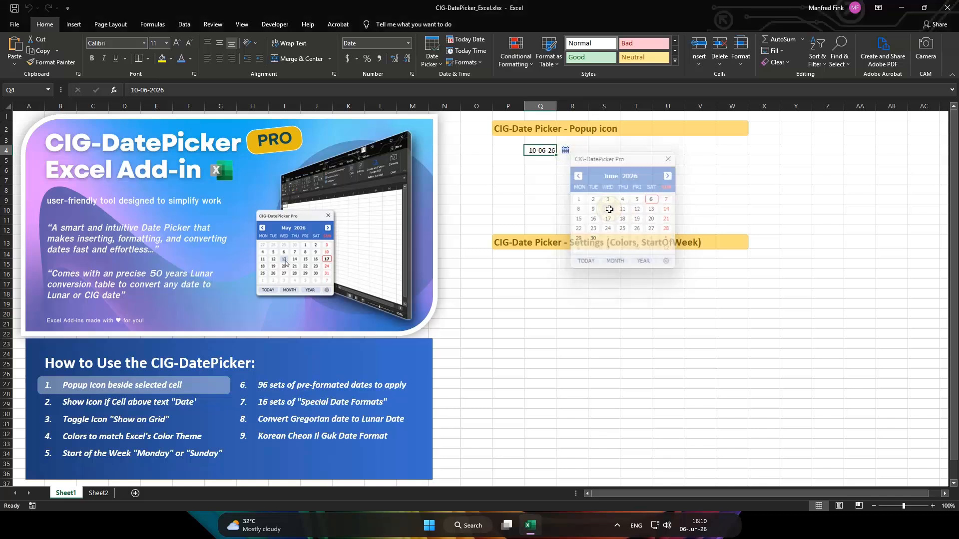
Open the date picker popup beside the empty cell Q5
left_click(547, 161)
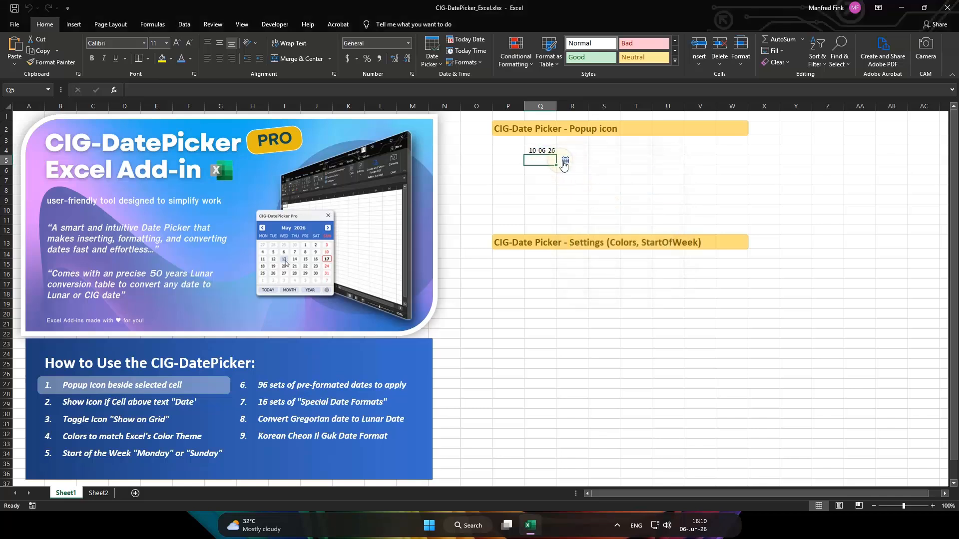
left_click(566, 162)
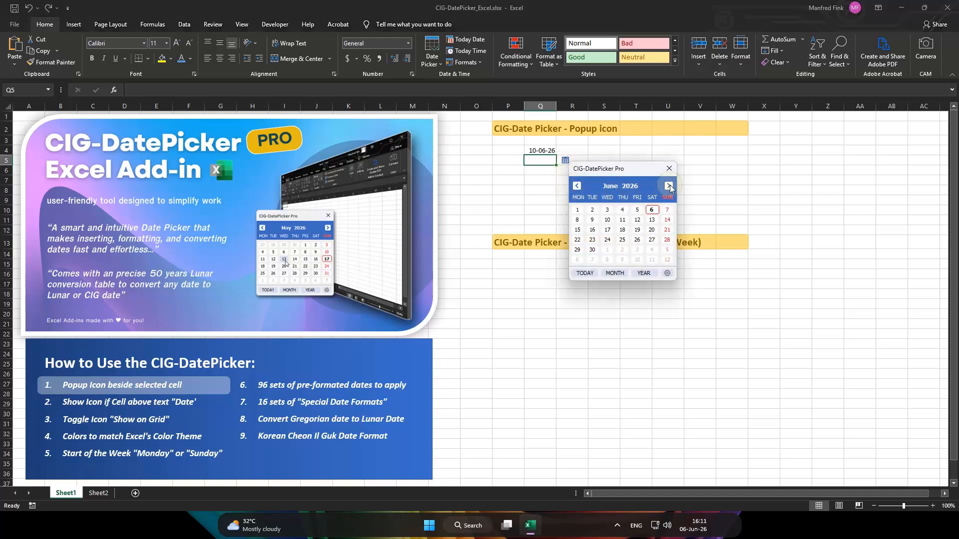
Browse the date picker from May to July 2026 and switch its calendar to September
left_click(577, 187)
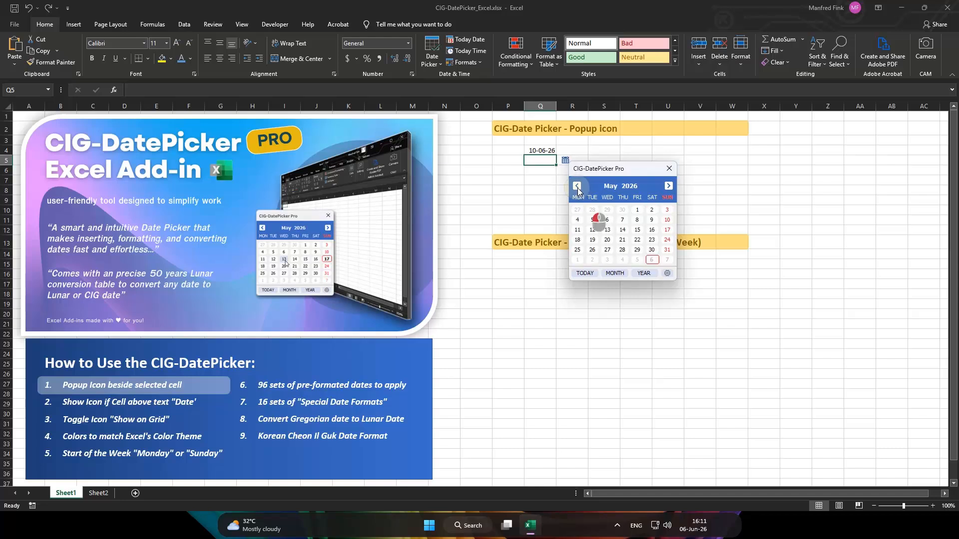
left_click(669, 186)
left_click(669, 186)
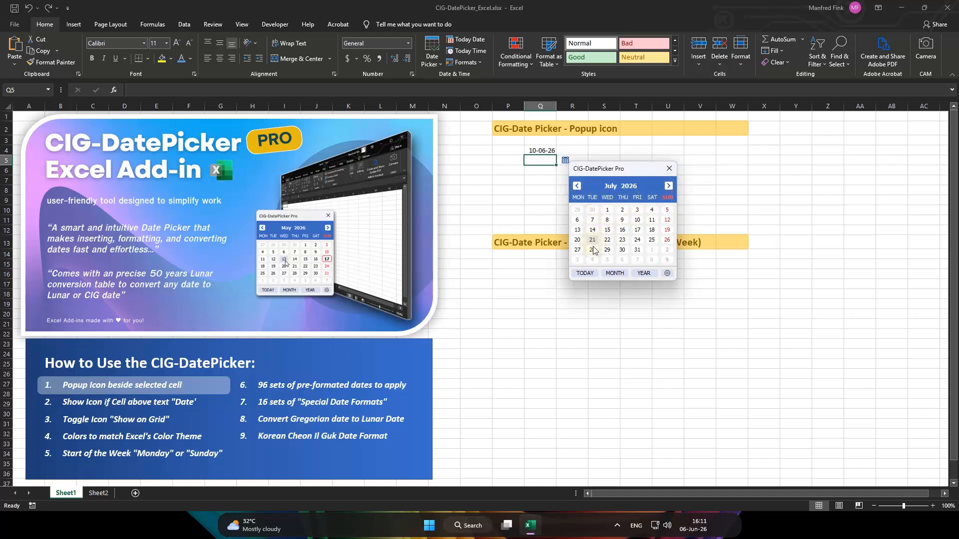
left_click(614, 274)
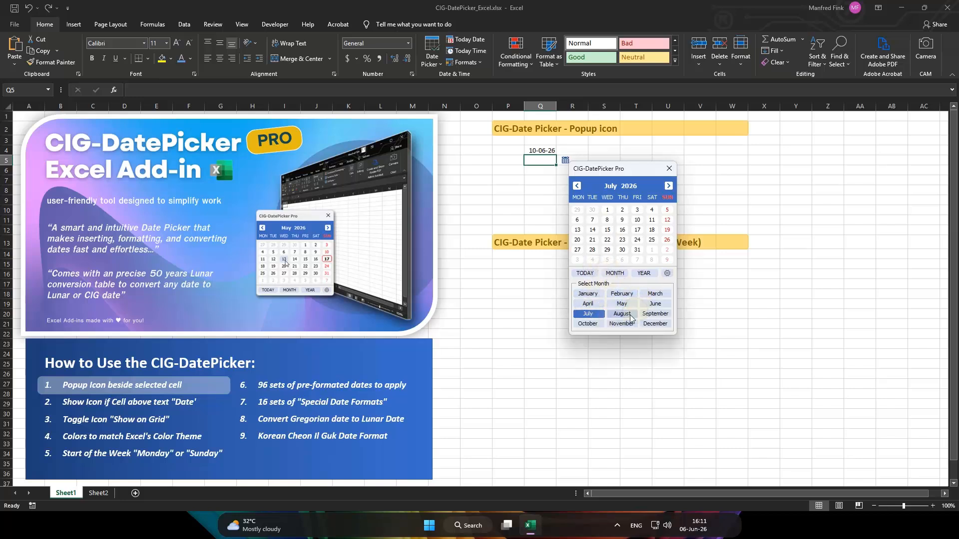
left_click(649, 318)
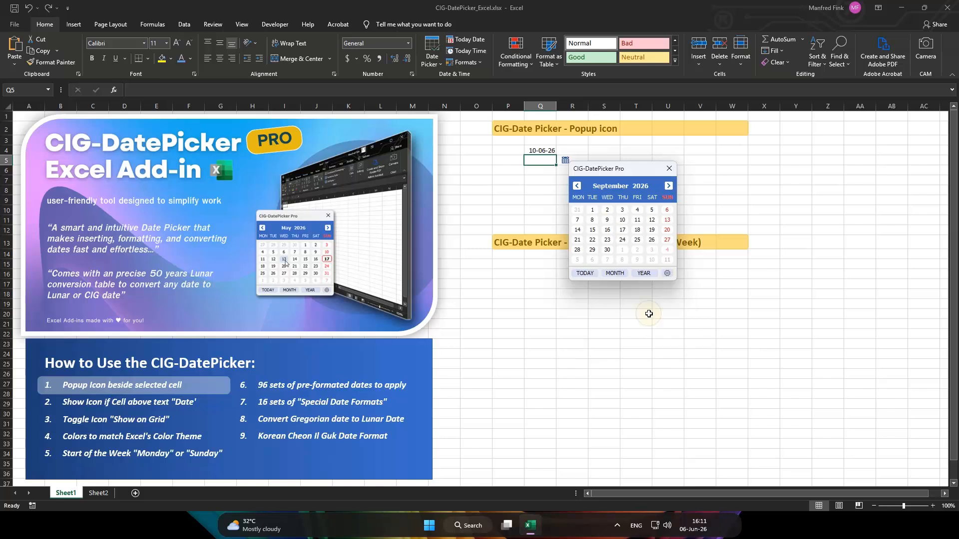
Browse the date picker's year ranges back and forward and set the calendar's year to 2046
left_click(643, 275)
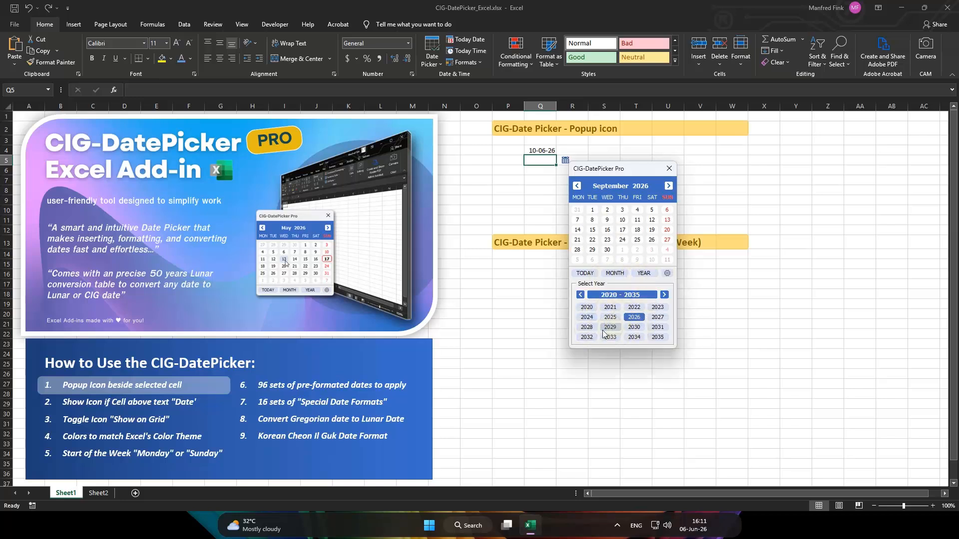
left_click(581, 298)
left_click(581, 294)
left_click(580, 295)
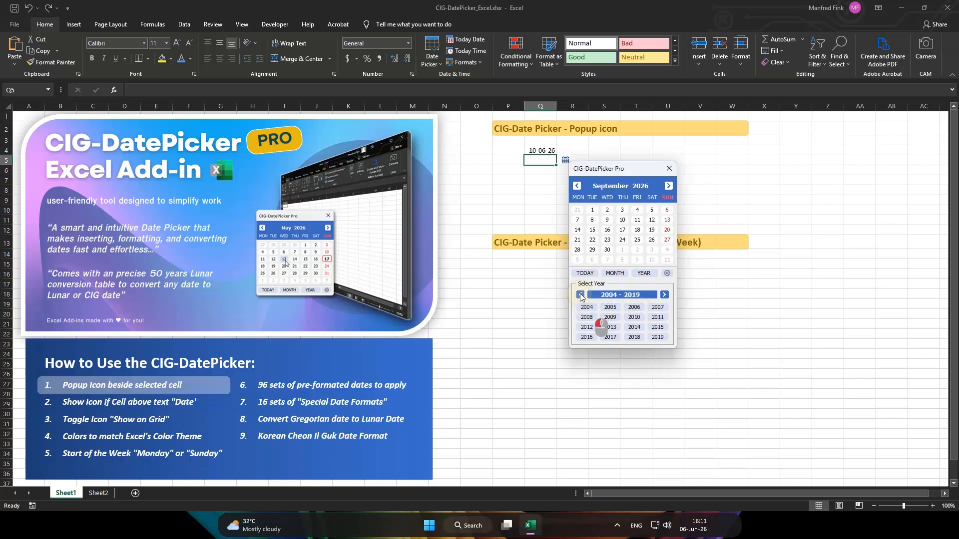
left_click(664, 295)
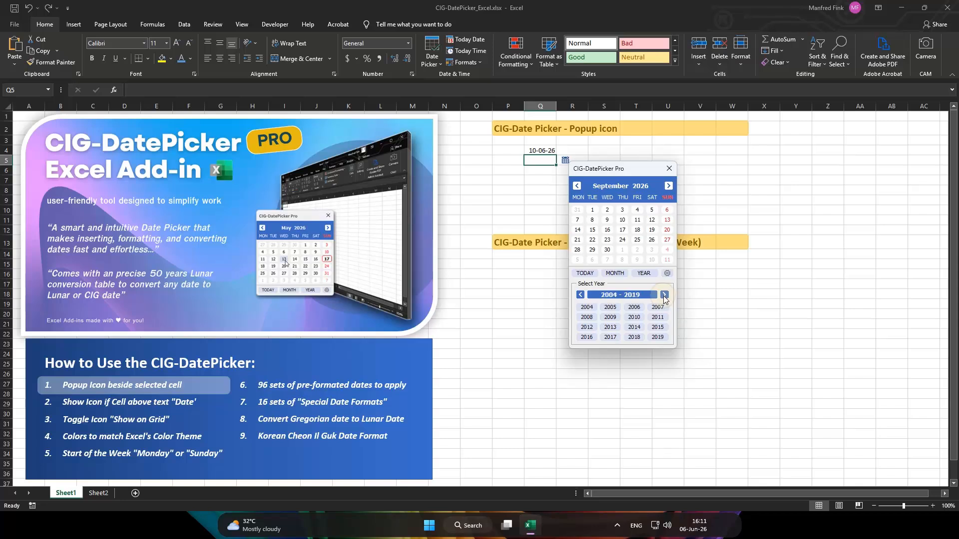
left_click(665, 295)
left_click(664, 296)
left_click(636, 327)
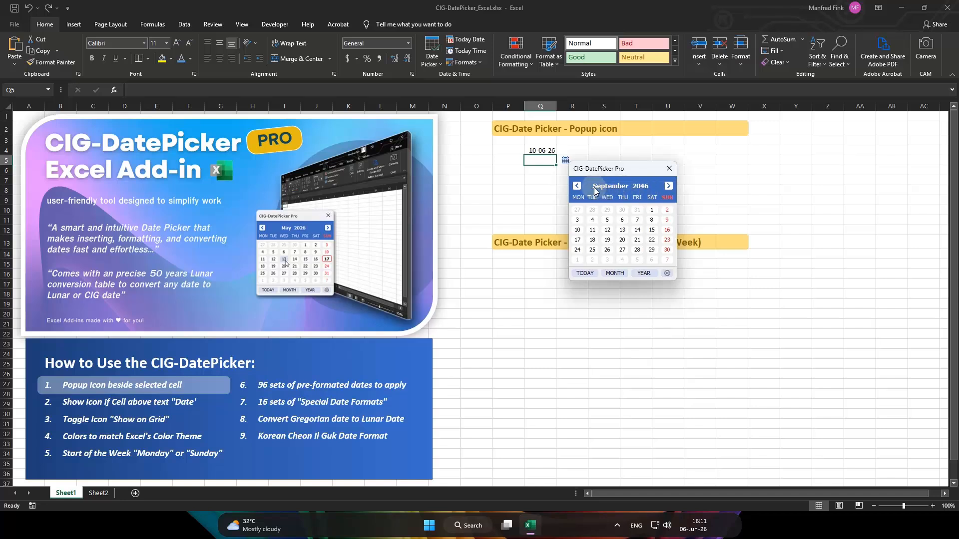
Return the date picker to today's month and insert 16 June 2026 into cell Q5
left_click(586, 274)
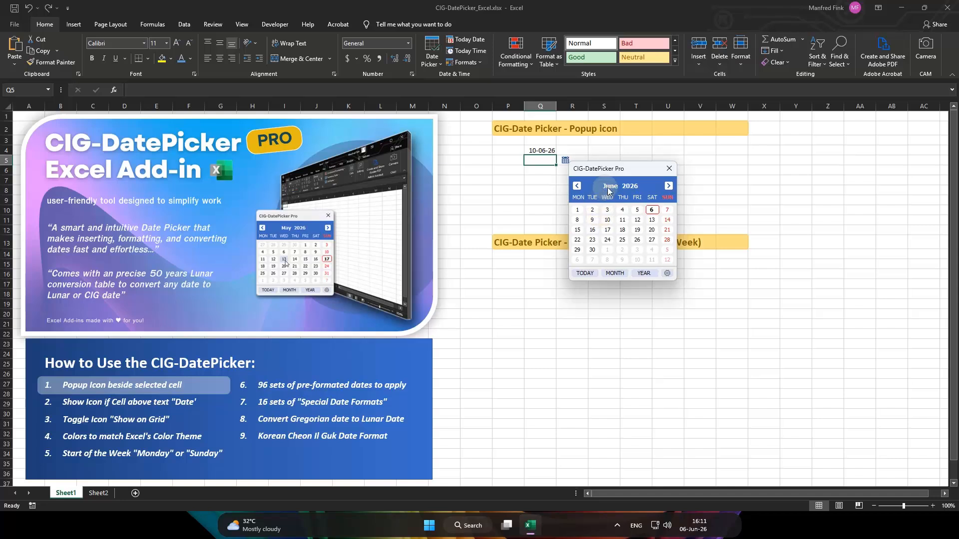
left_click(593, 229)
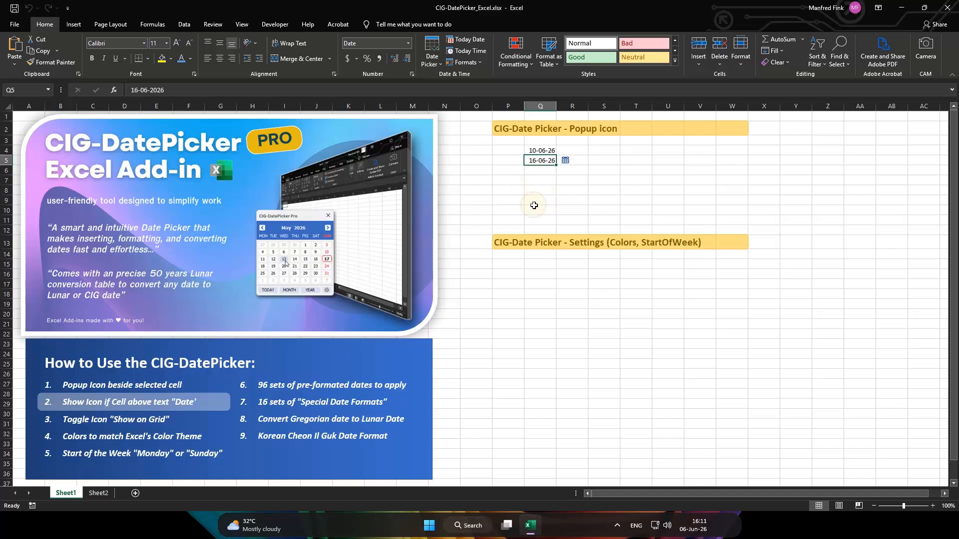
Enter the header text "Date" in cell Q7
left_click(537, 178)
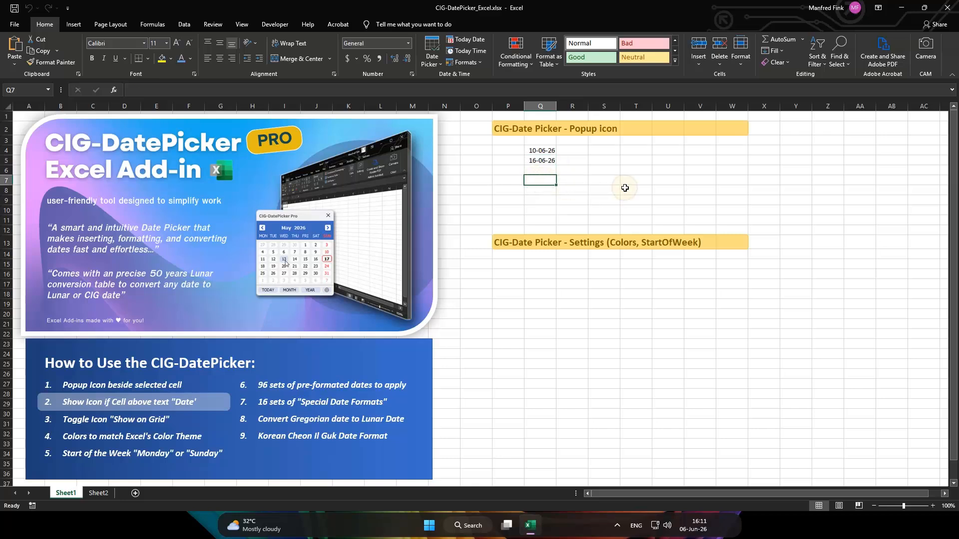
type("Date")
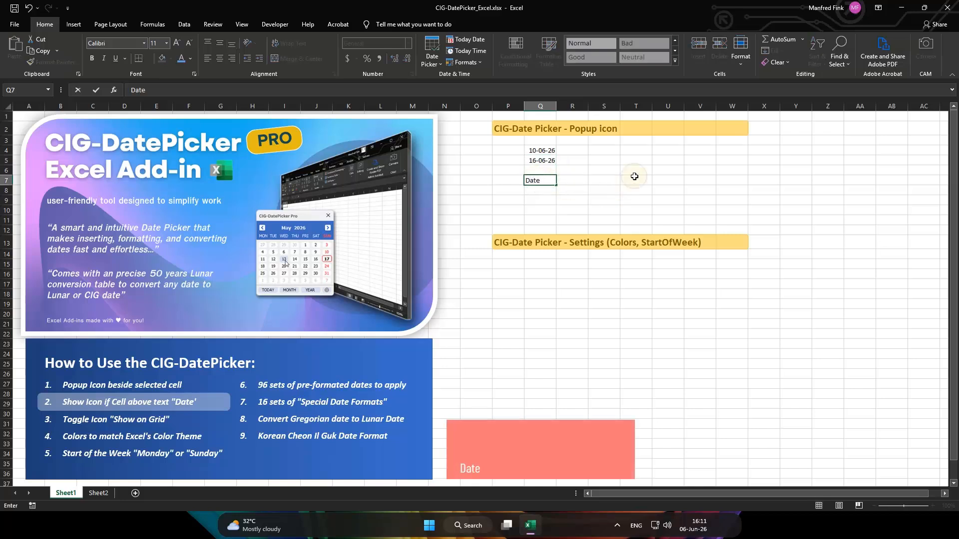
key("Return")
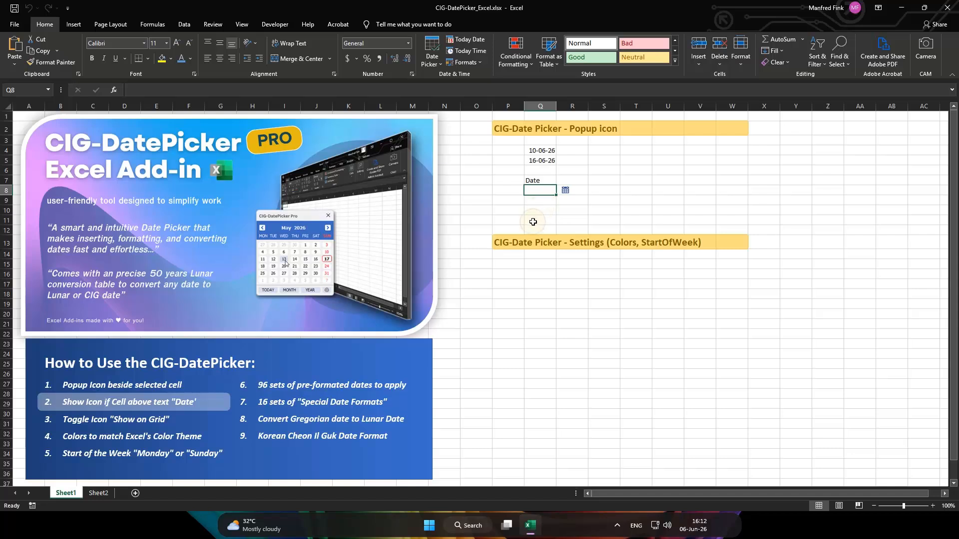
Open the date picker popup for cell Q8 below the Date header and insert 28 June 2026
left_click(536, 202)
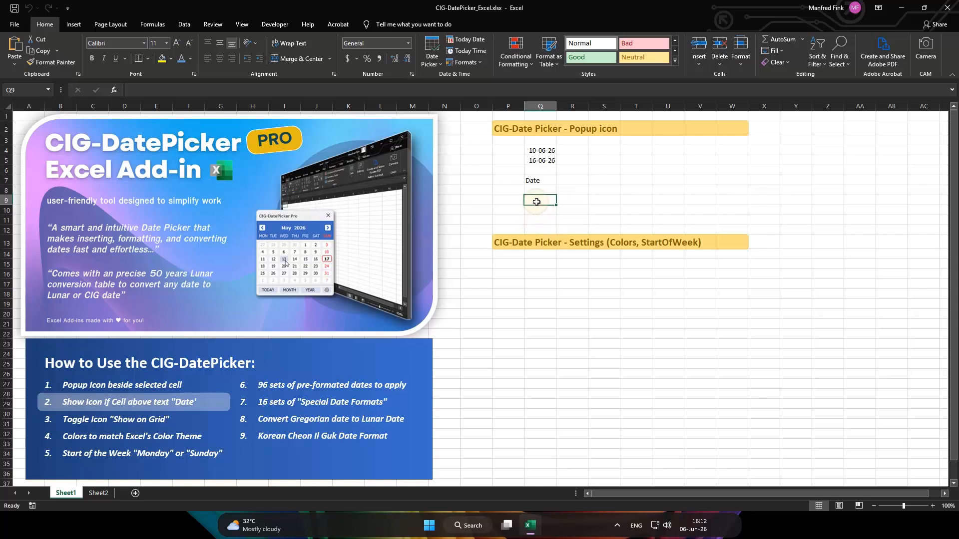
left_click(514, 201)
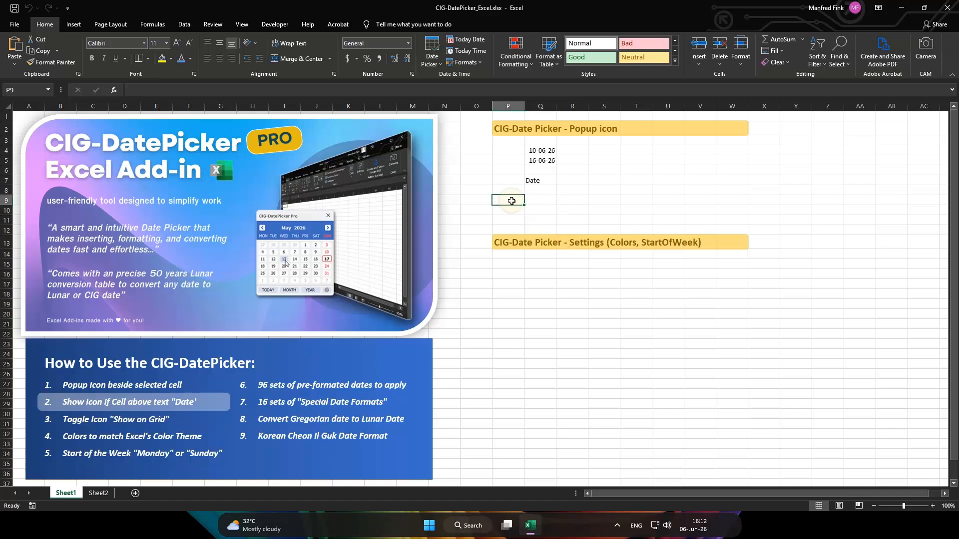
left_click(542, 182)
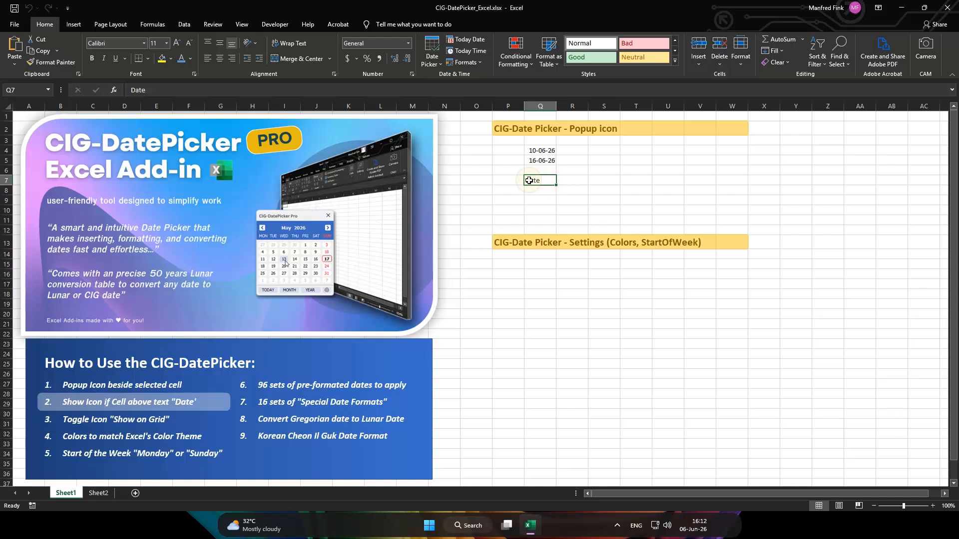
left_click(539, 193)
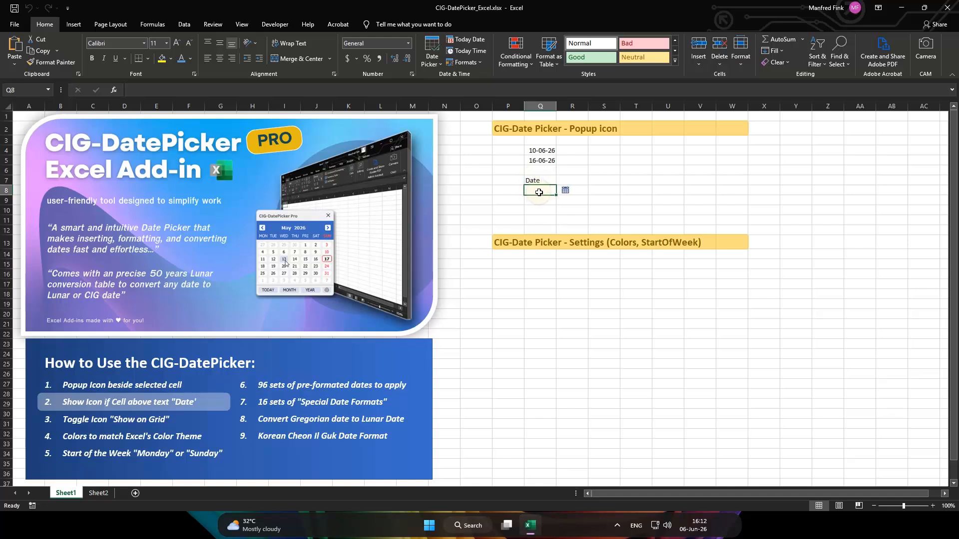
left_click(566, 193)
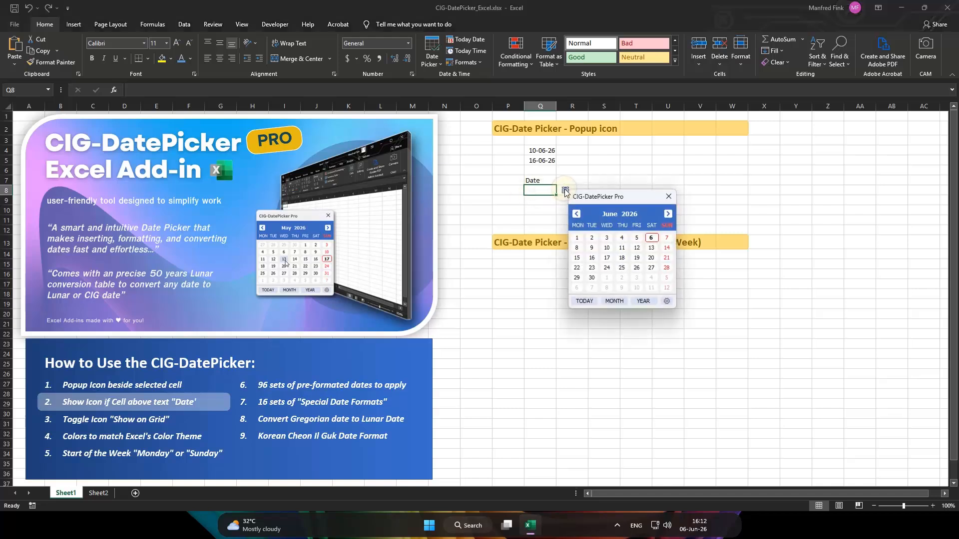
left_click(667, 268)
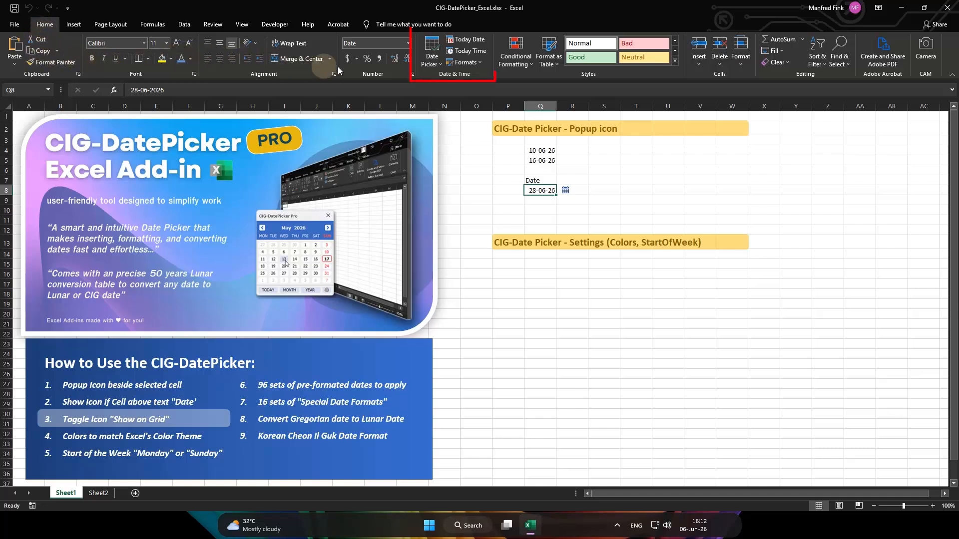
Turn off the Date Picker's Show in Grid option and select the date cell Q4 to check for the popup icon
left_click(433, 65)
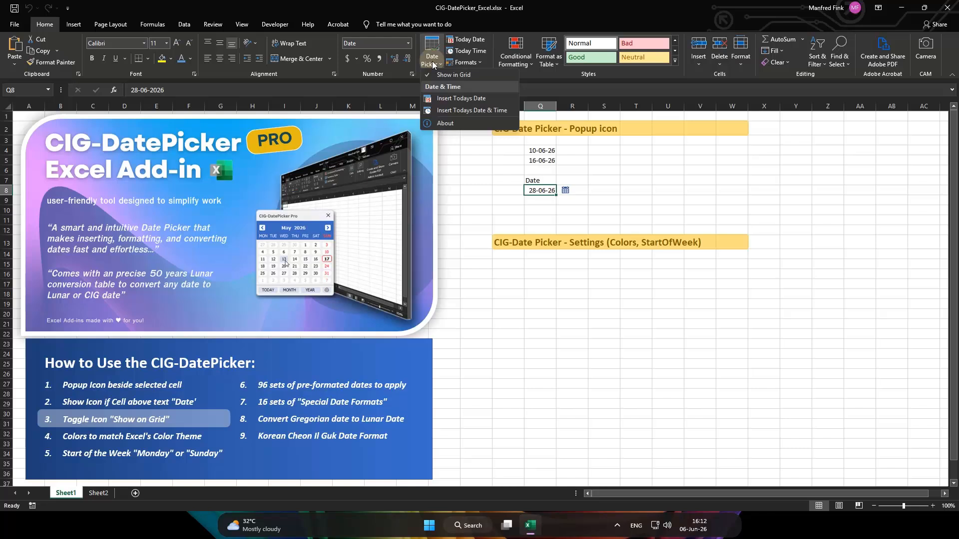
left_click(458, 76)
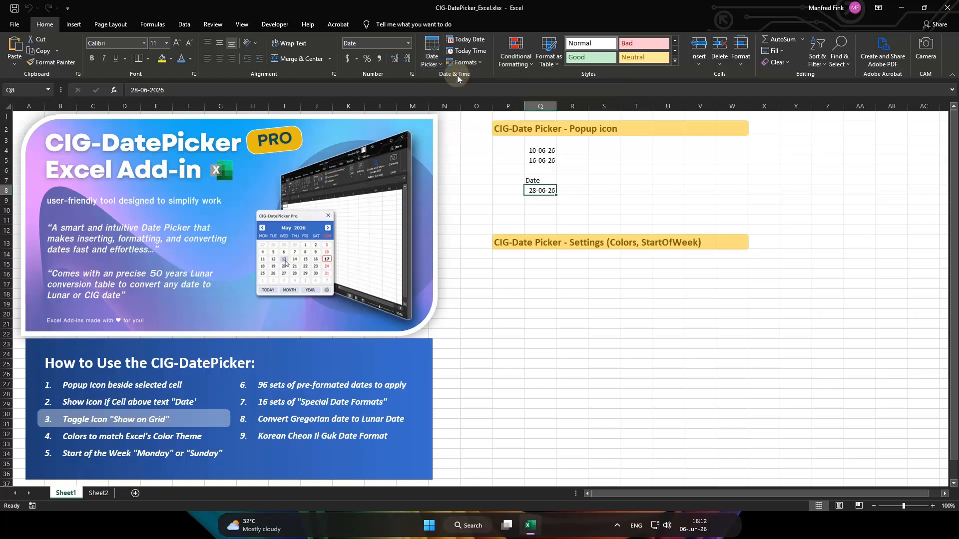
left_click(541, 150)
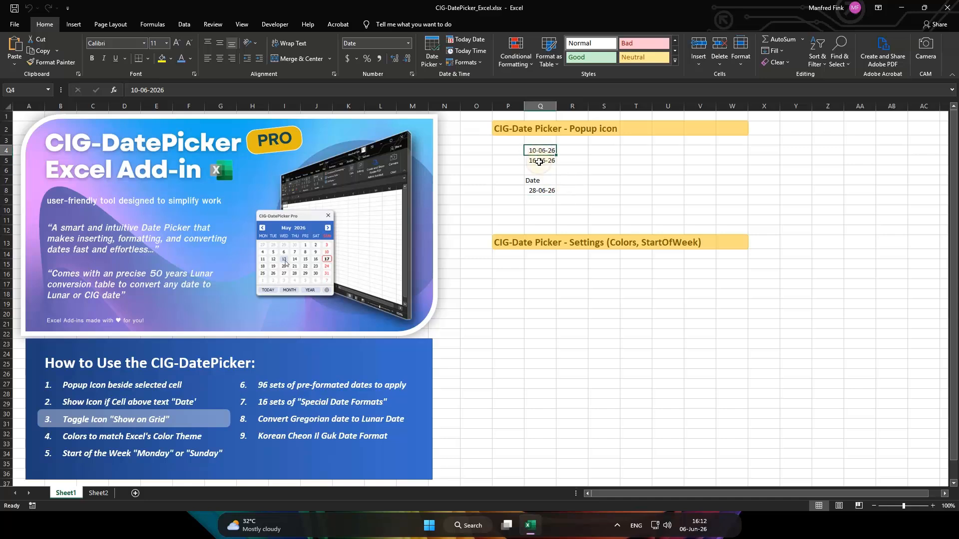
Turn the Date Picker's Show in Grid option back on and select the date cells Q5 and Q8 to check for the popup icon
left_click(433, 65)
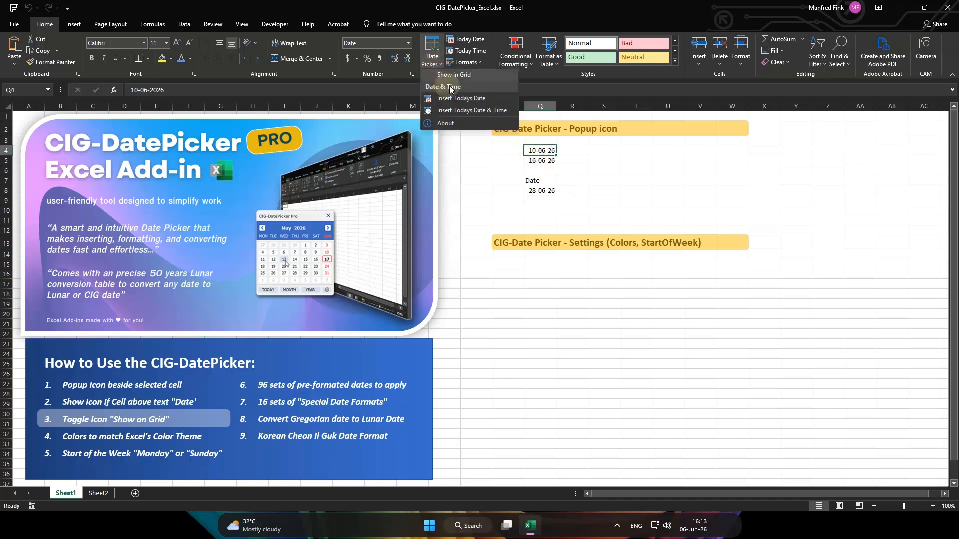
left_click(451, 76)
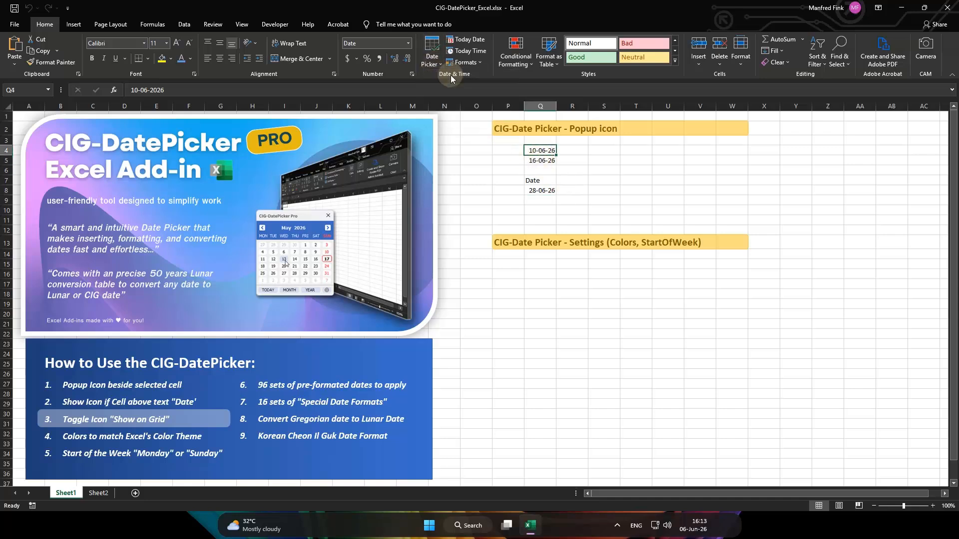
left_click(537, 160)
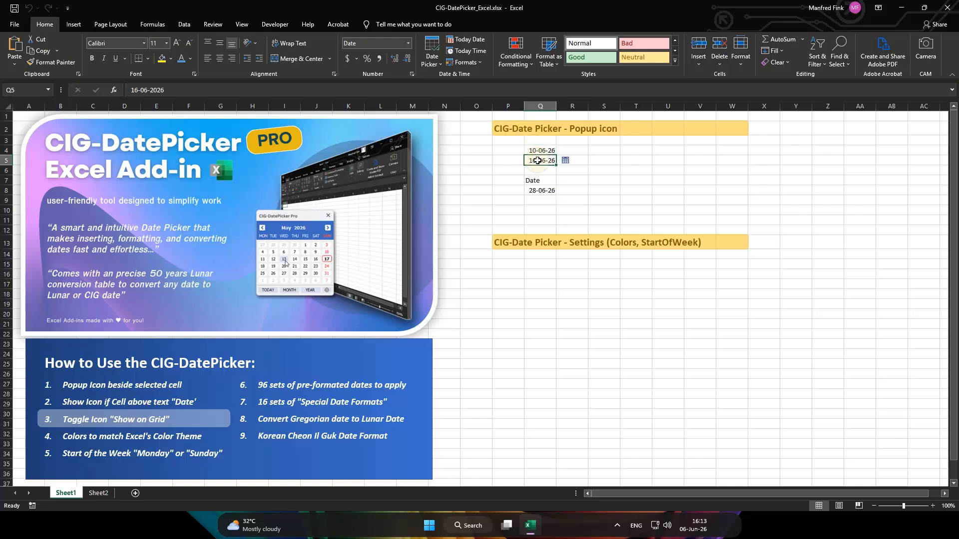
left_click(540, 191)
Insert 17 June 2026 into empty cell R4 with the Date Picker, and reopen the calendar to move its window aside
left_click(580, 154)
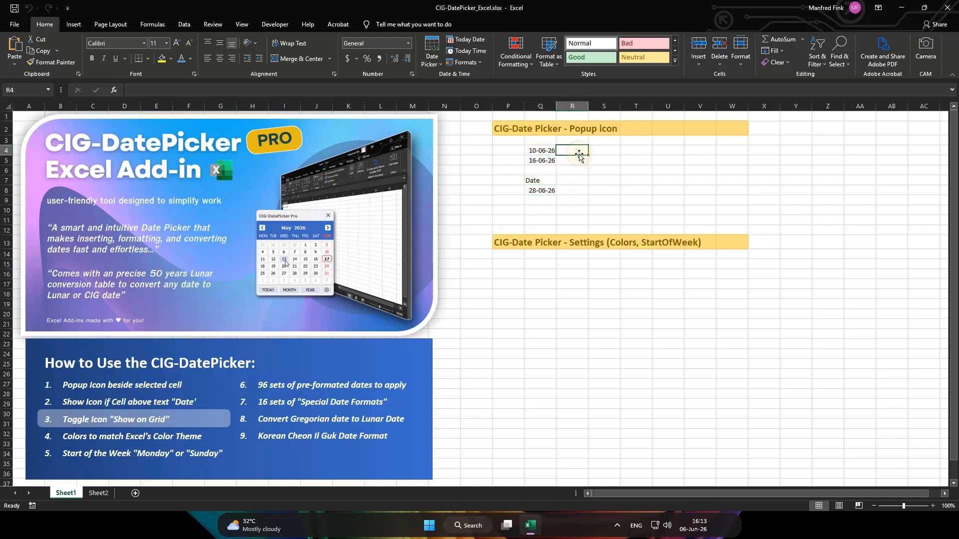
left_click(433, 48)
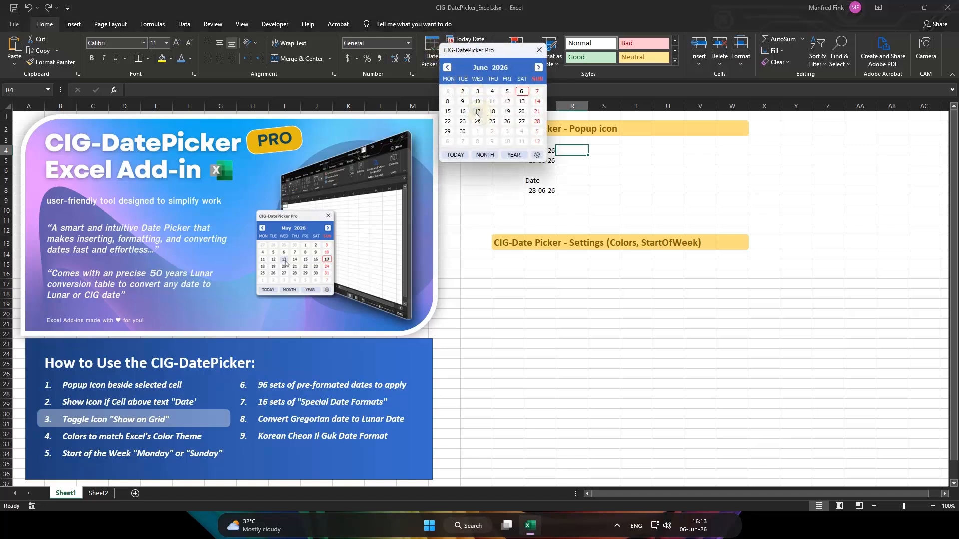
left_click(477, 115)
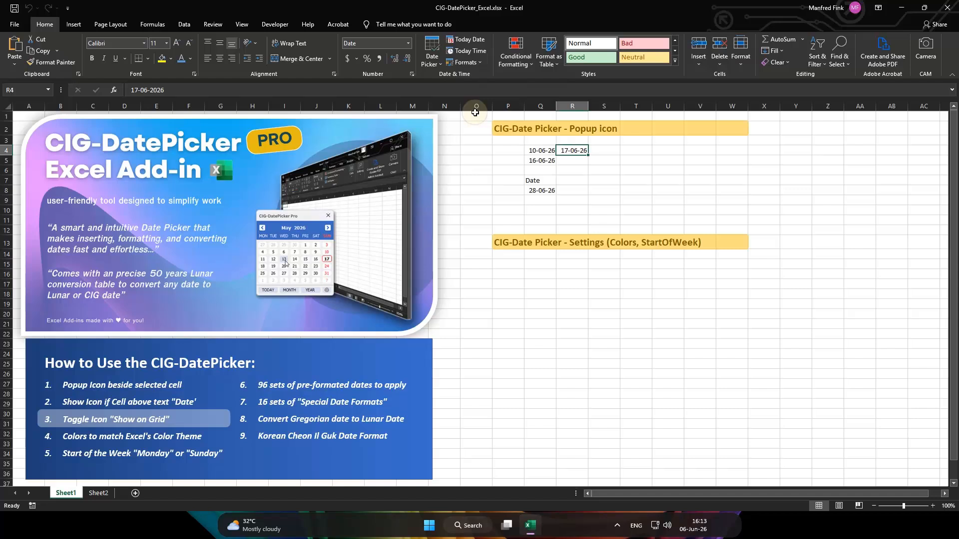
left_click(433, 49)
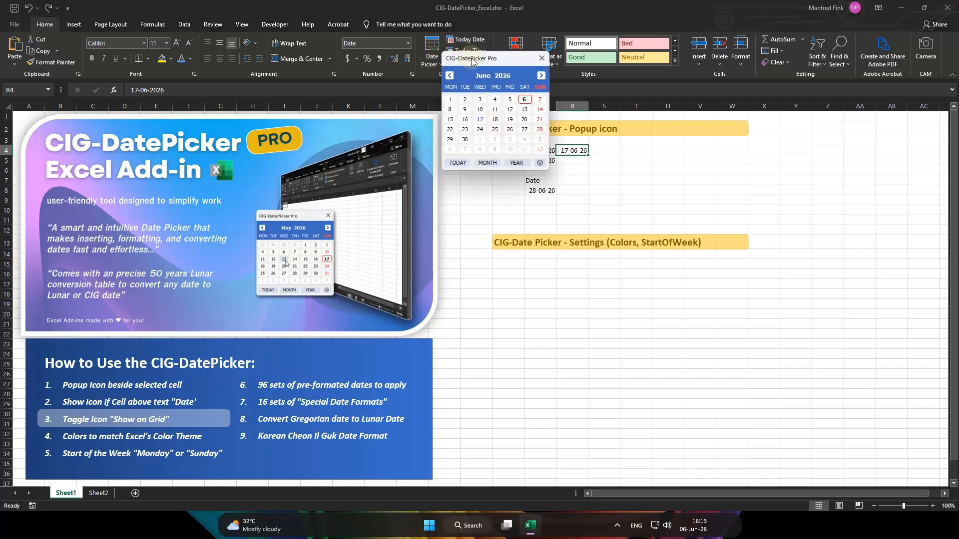
left_click_drag(472, 60, 660, 115)
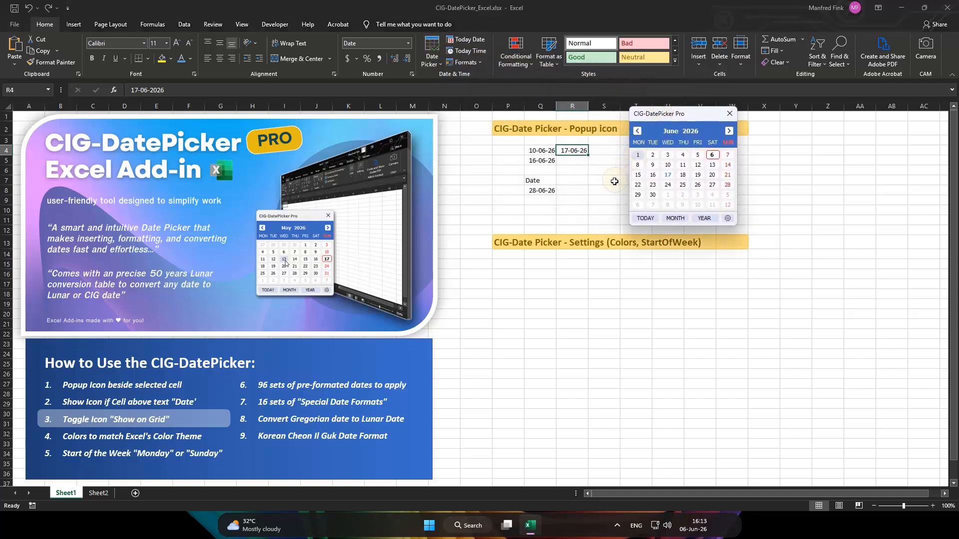
Fill the range R6:R10 with 25 June 2026 using the Date Picker
left_click_drag(576, 172, 575, 208)
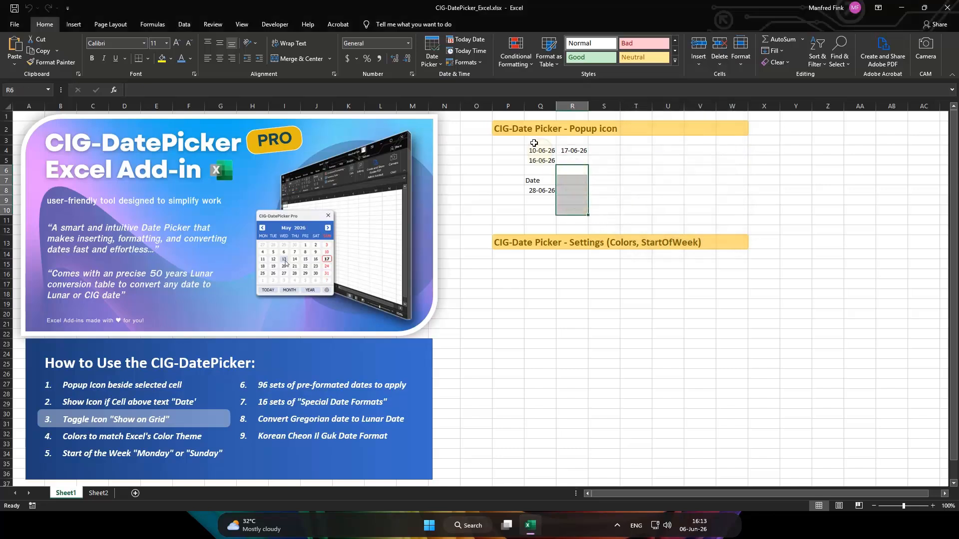
left_click(434, 46)
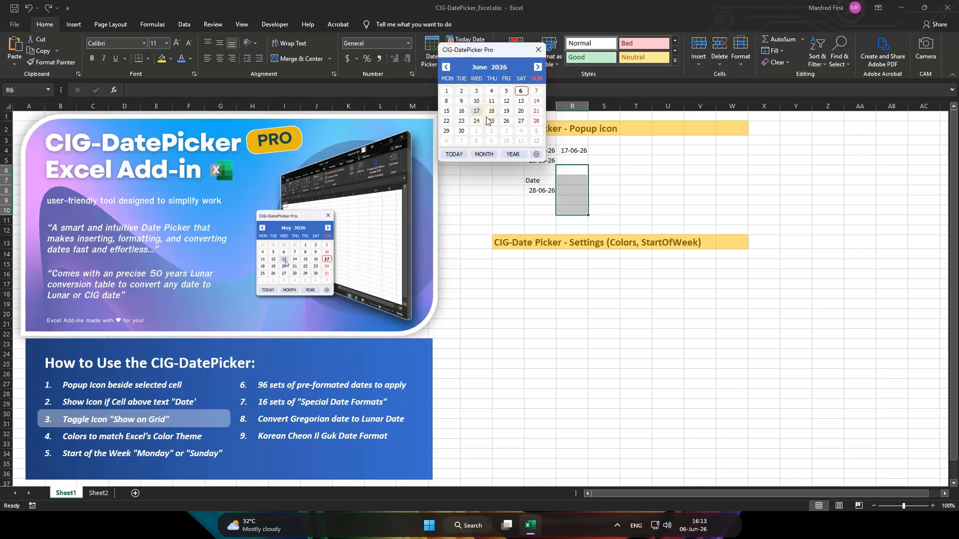
left_click(490, 121)
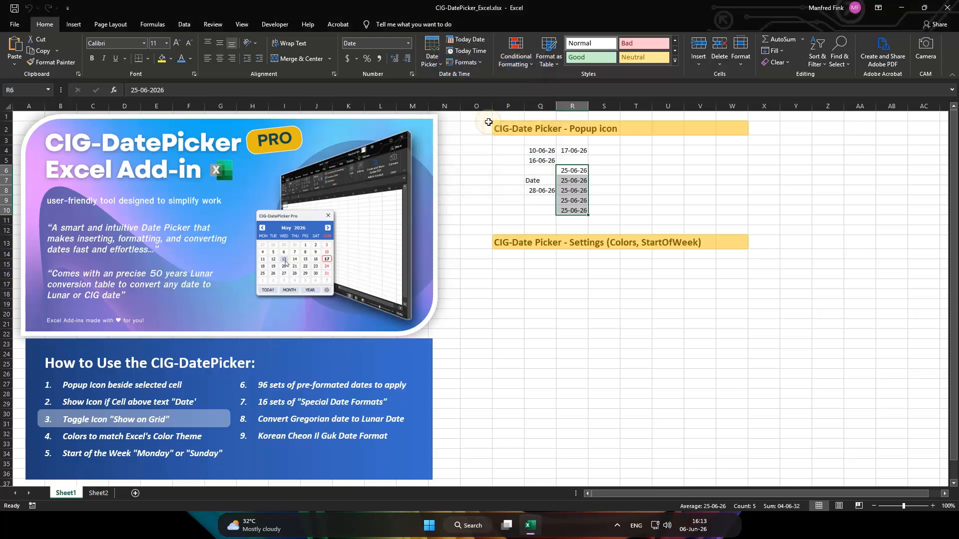
Insert 21 June 2026 with the Date Picker into the non-adjacent cells S4, S6, T7 and S9 at once
left_click(610, 153)
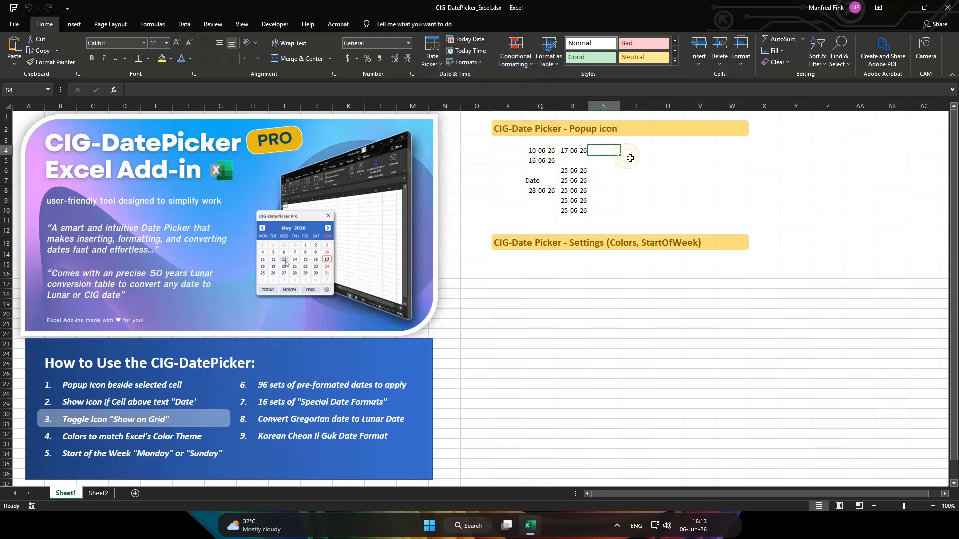
left_click(615, 173)
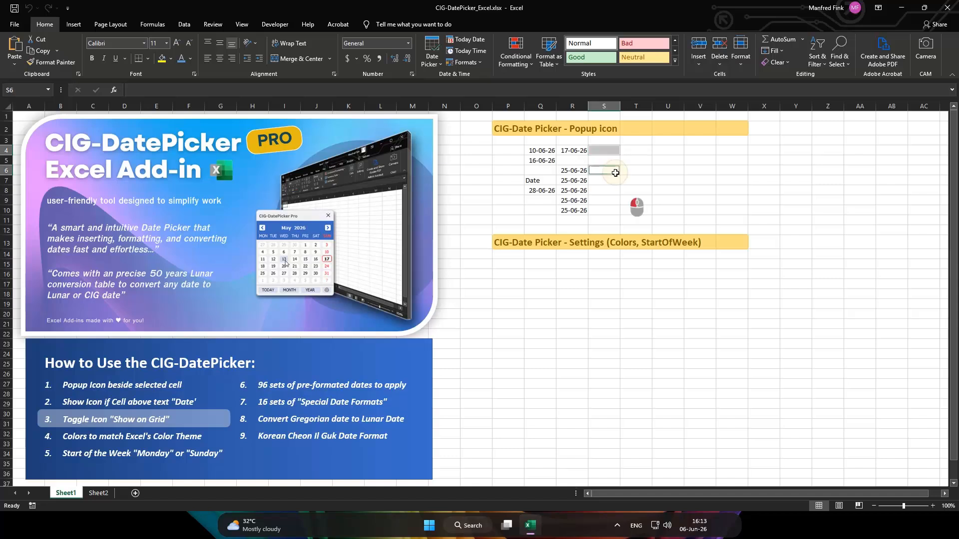
left_click(642, 181)
left_click(614, 200)
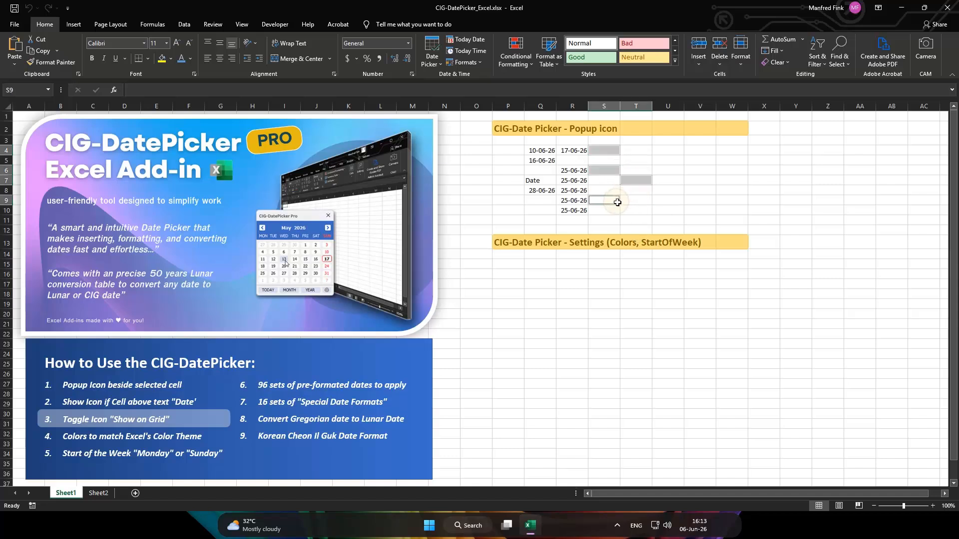
left_click(433, 49)
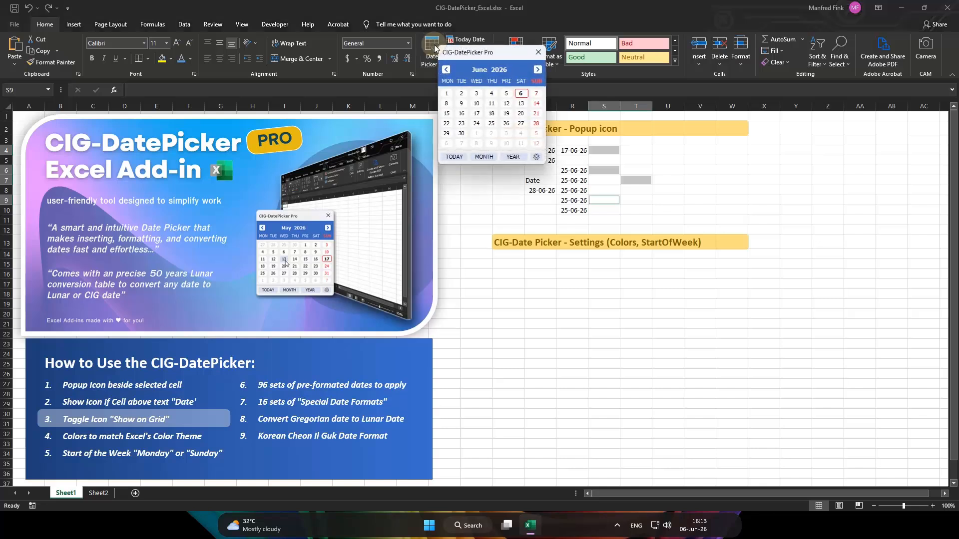
left_click(536, 123)
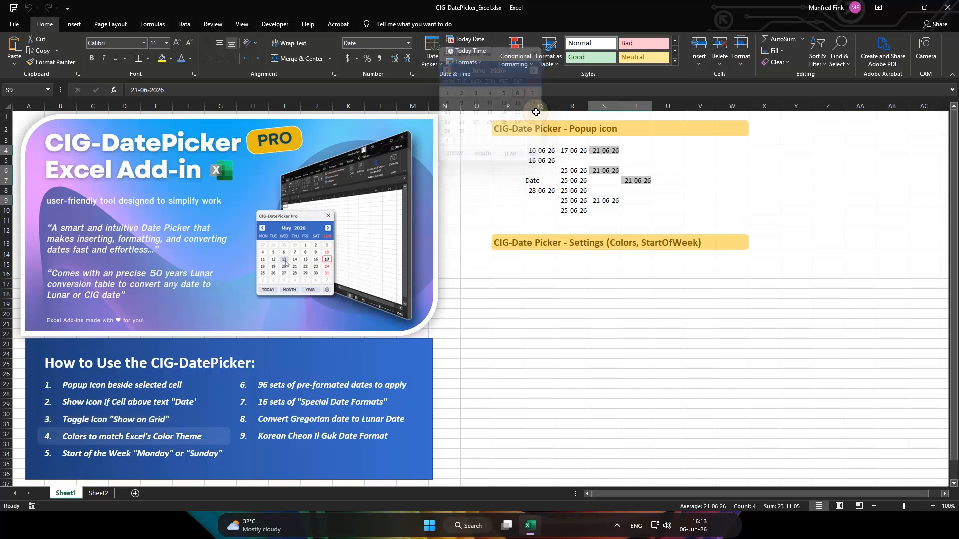
Open the date picker's settings from the popup at cell T8 and switch its color theme to black and back to blue
left_click(613, 211)
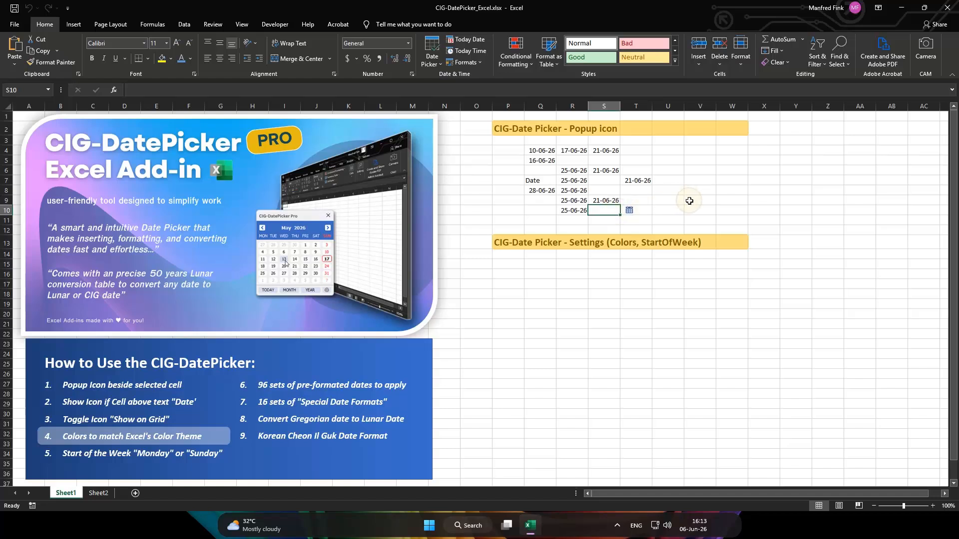
left_click(642, 192)
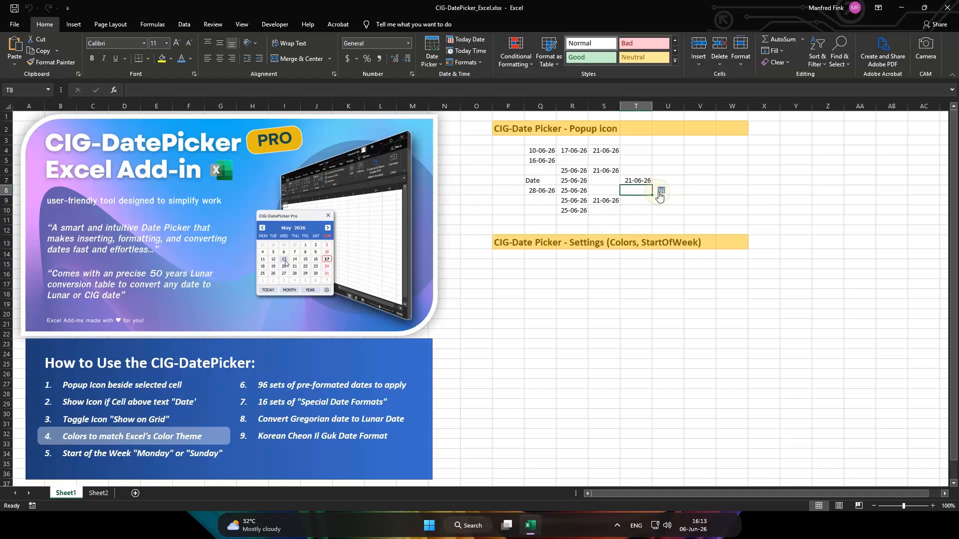
left_click(659, 194)
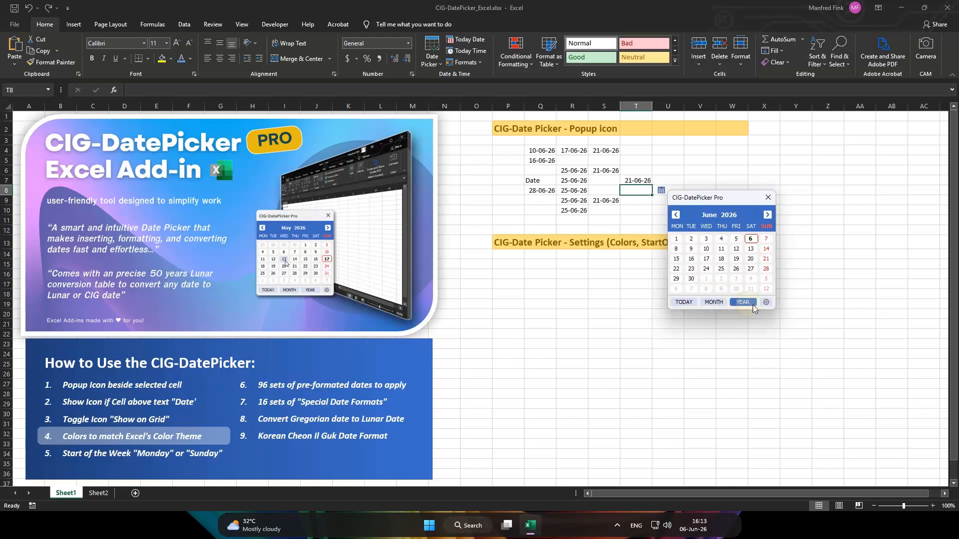
left_click(766, 303)
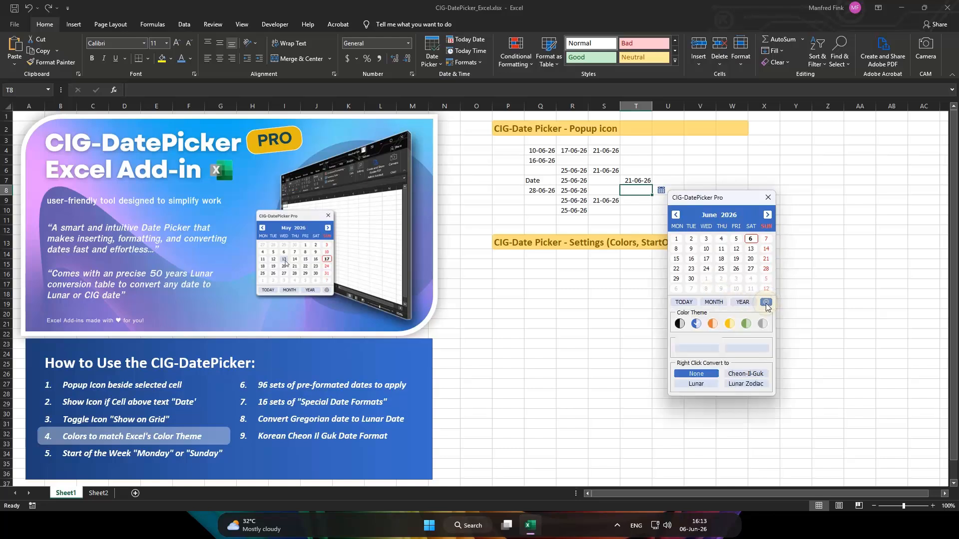
left_click(681, 324)
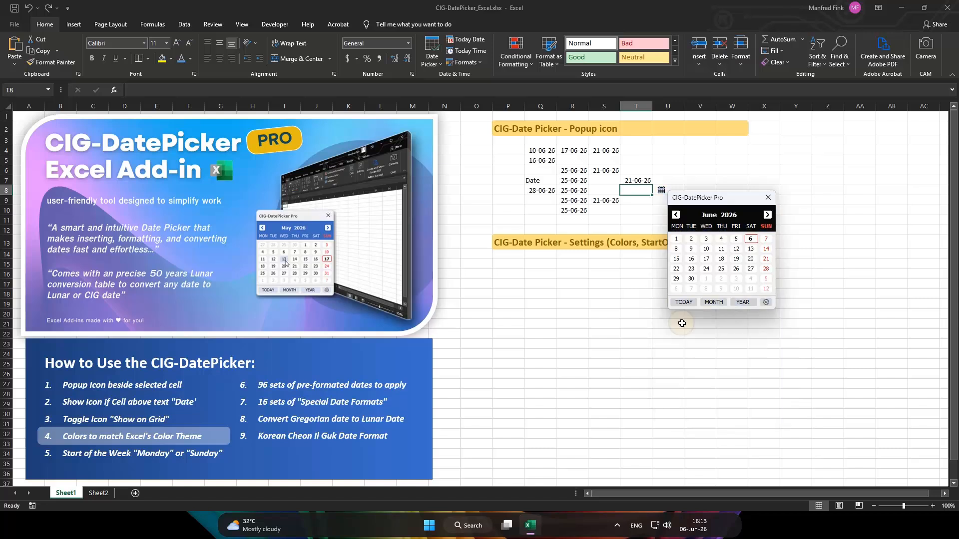
left_click(768, 303)
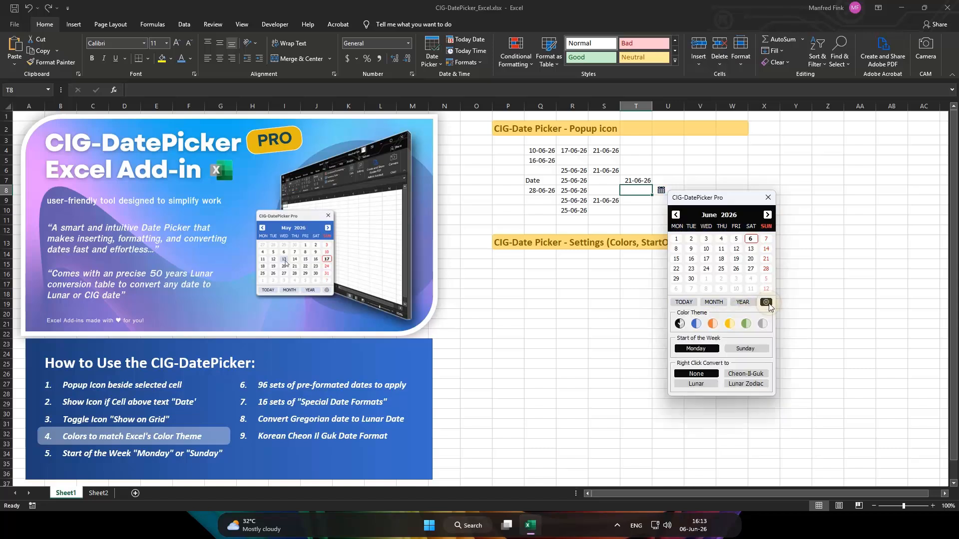
left_click(697, 324)
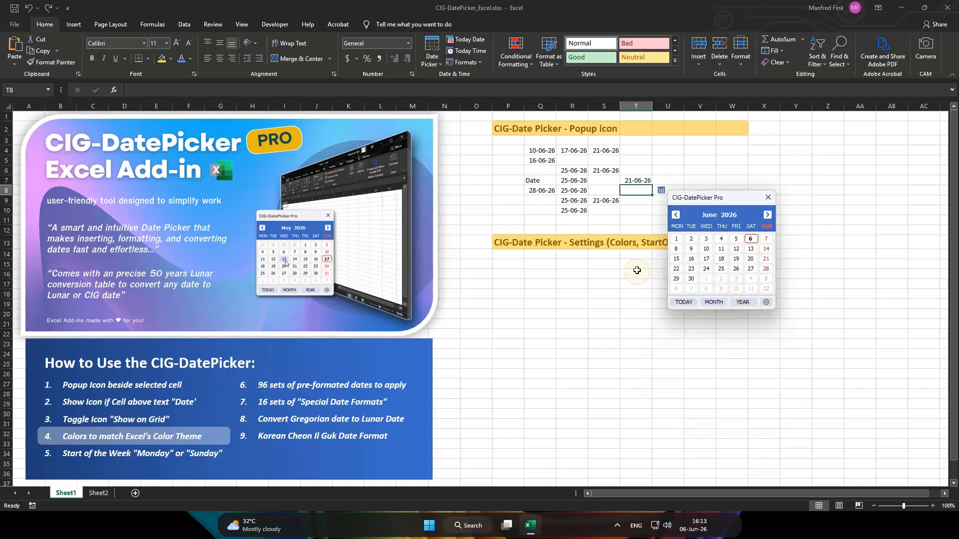
Enter the headers "Order Date:", "Item:", "Unit:", "Unit Price:" and "Total Price:" across cells Q15 to U15
left_click(553, 266)
type("O")
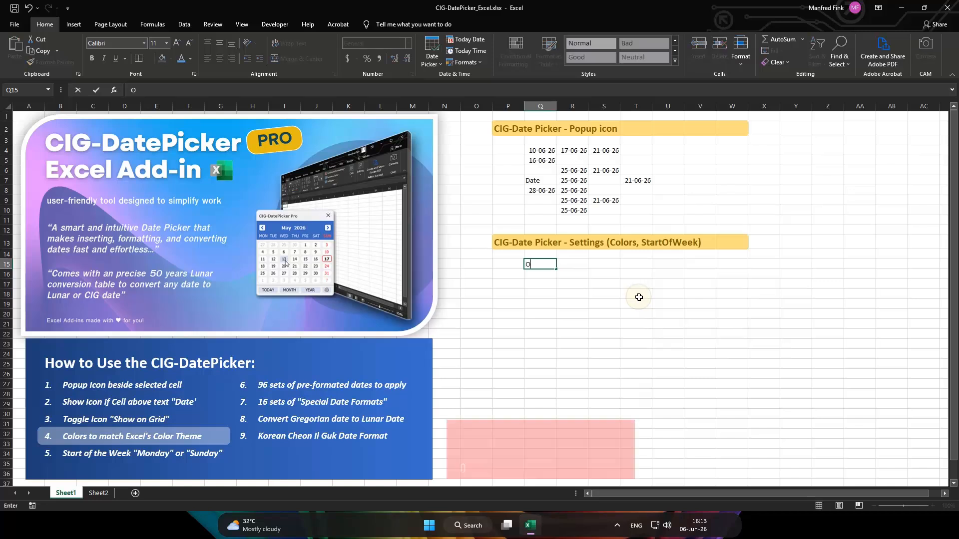
type("rder Date:")
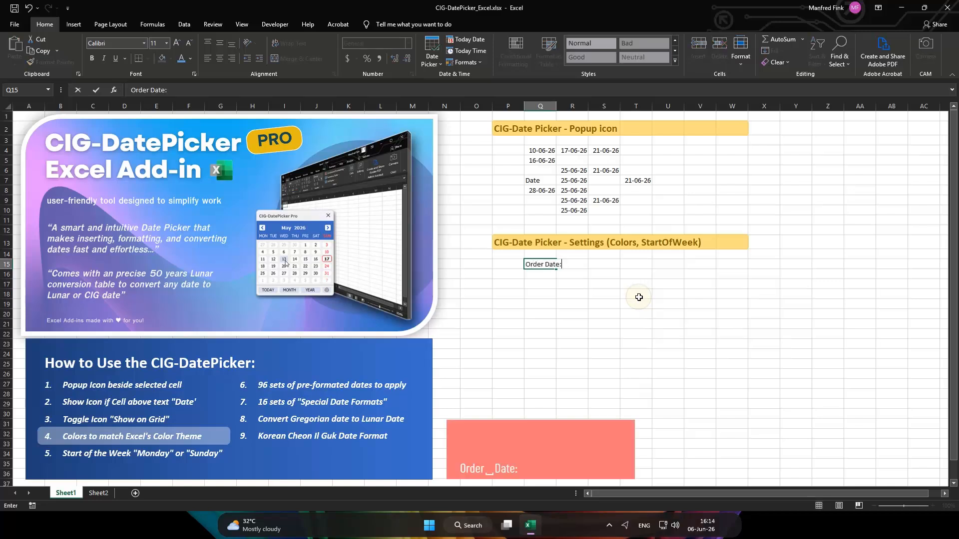
key("Tab")
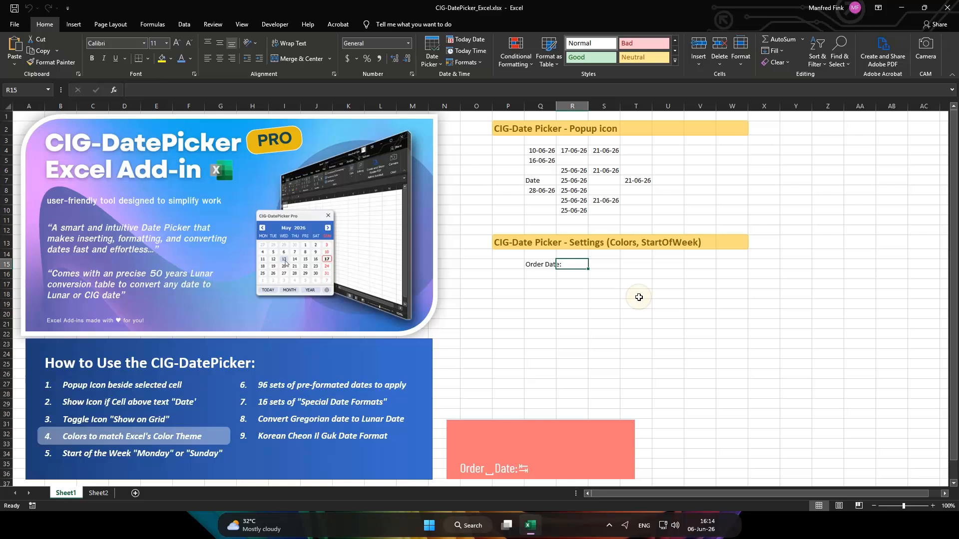
type("Item:")
key("Tab")
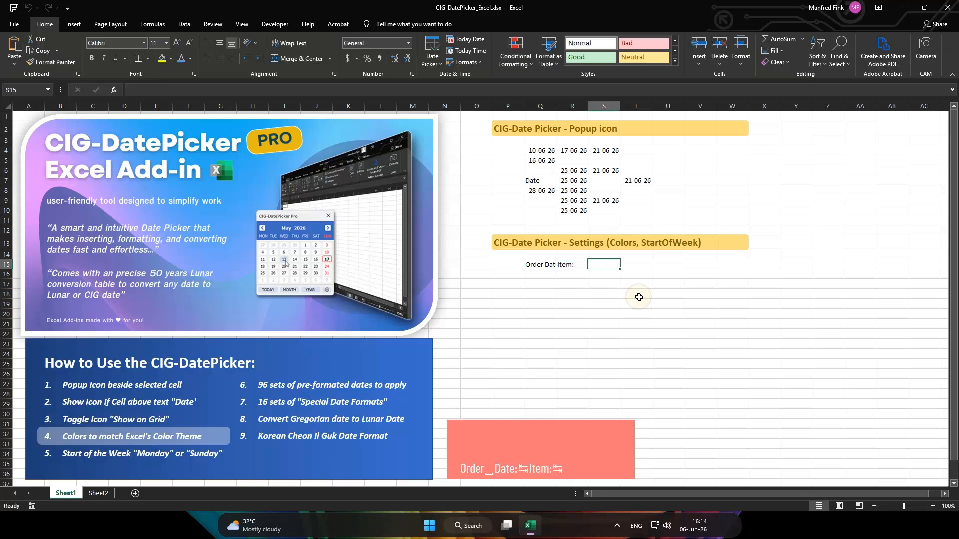
type("Unit:")
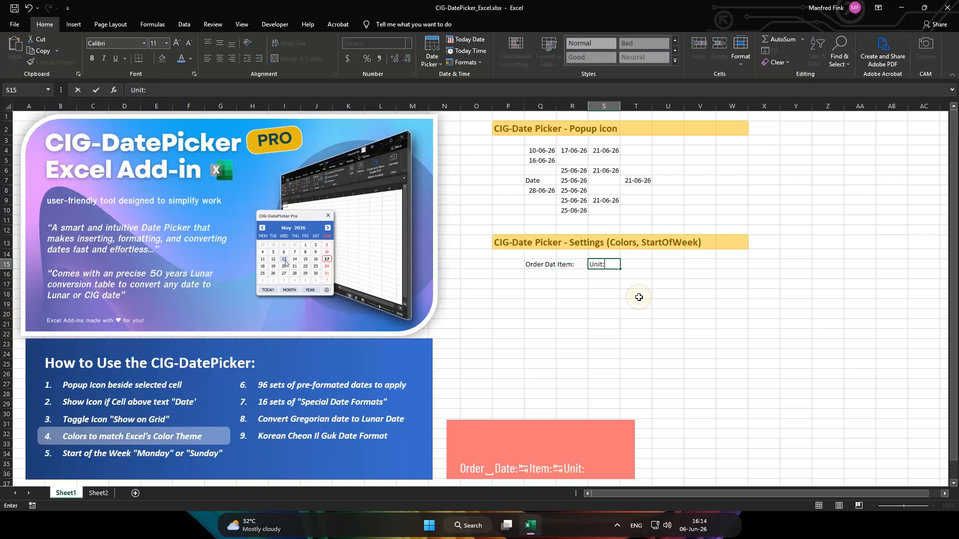
key("Tab")
type("Unit P")
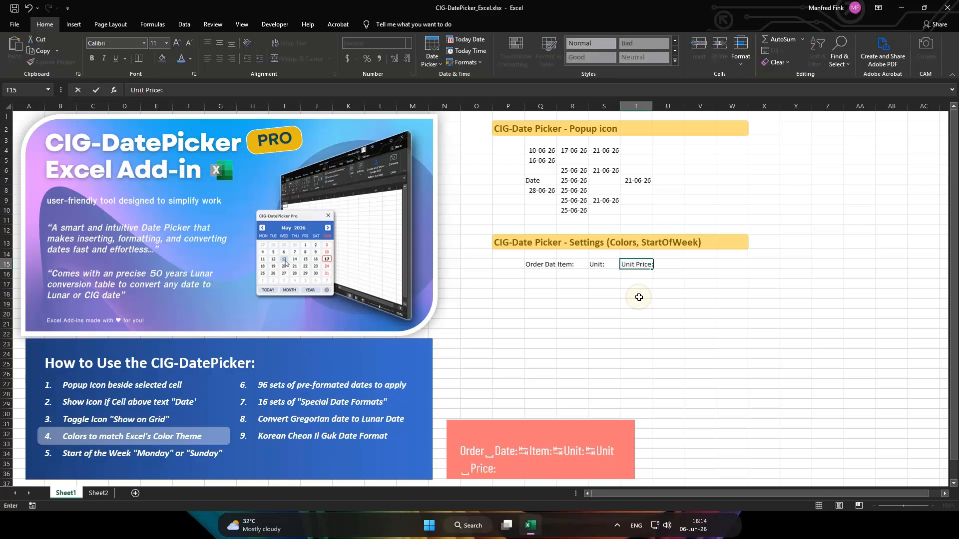
key("Tab")
type("Tp")
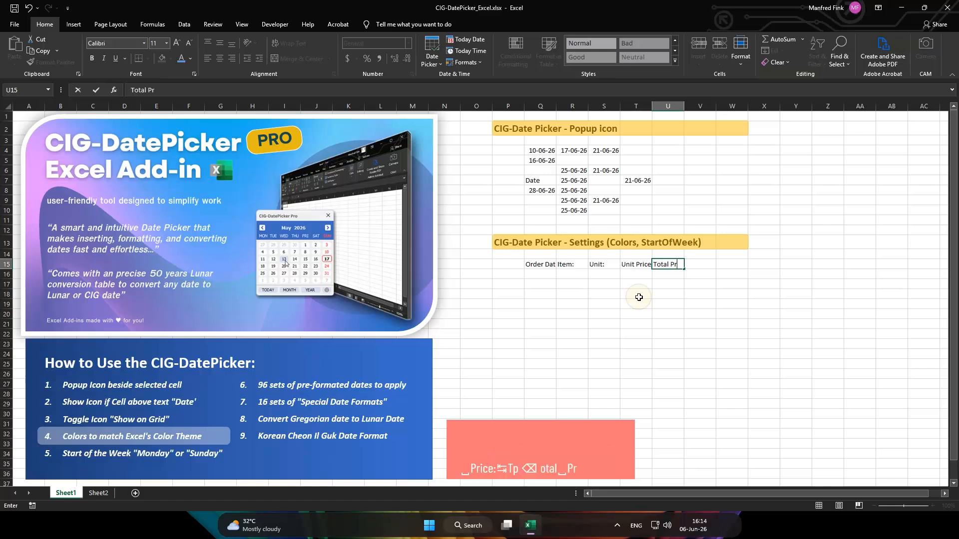
key("Return")
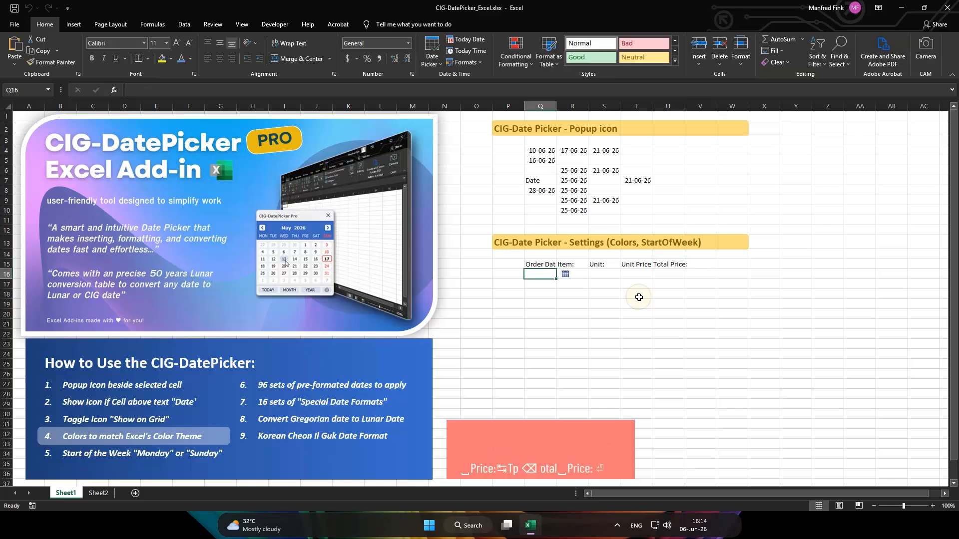
Set the width of the five header columns Q to U to 14
left_click_drag(547, 263, 674, 263)
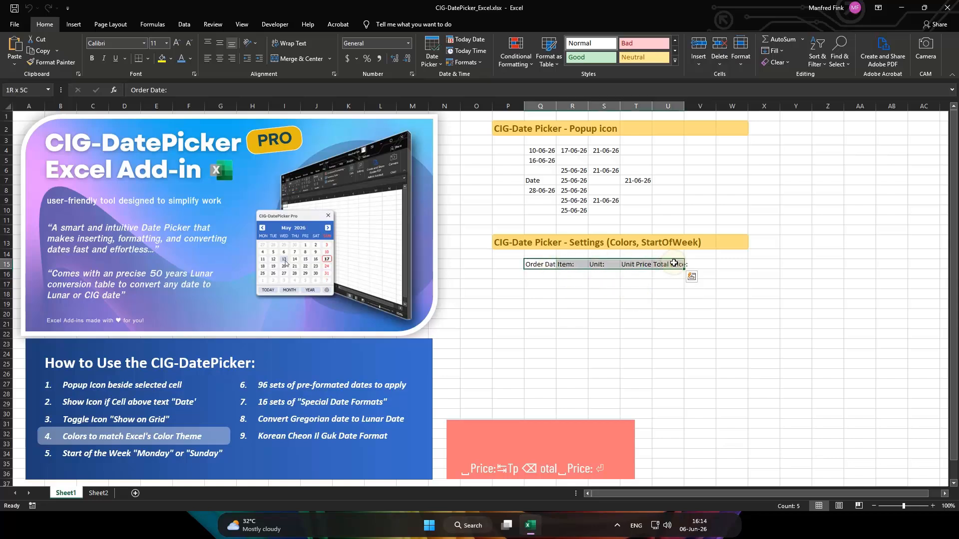
left_click(742, 67)
left_click(768, 113)
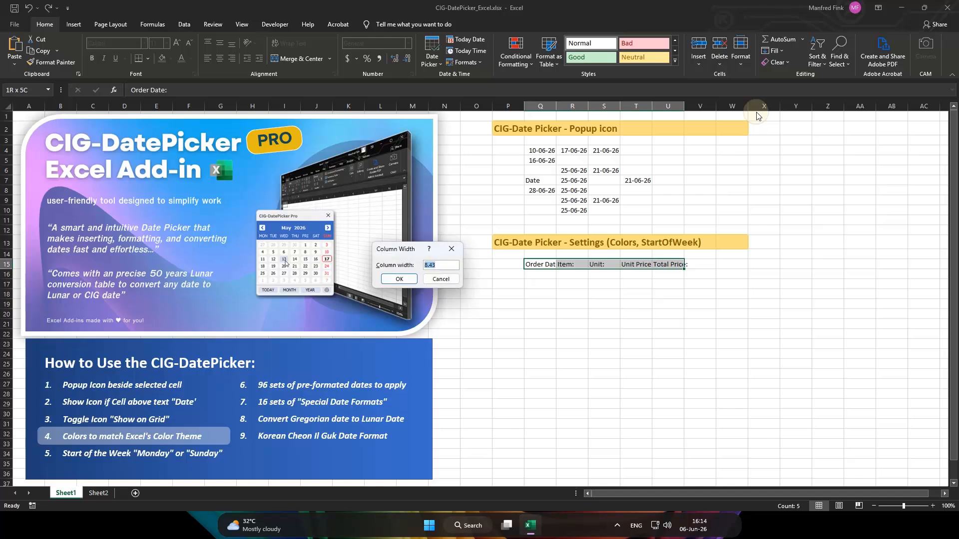
type("14")
key("Return")
Convert the range Q15:U26 into a table that uses its first row as headers
left_click(550, 265)
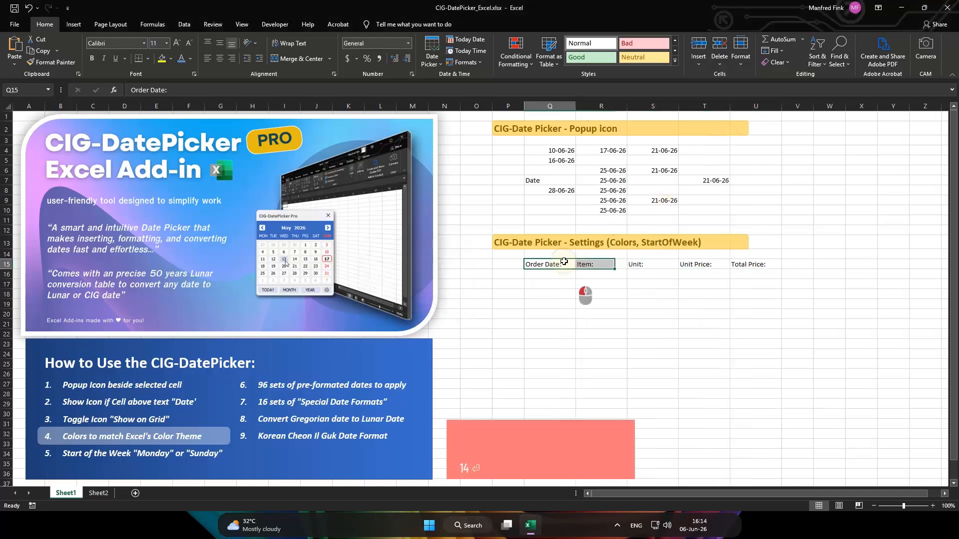
left_click(755, 374, "shift")
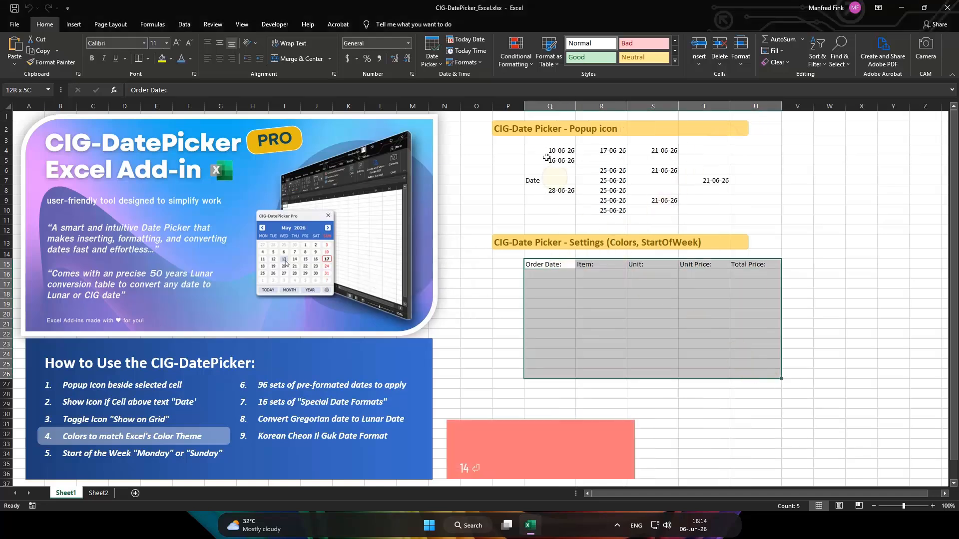
key("ctrl+t")
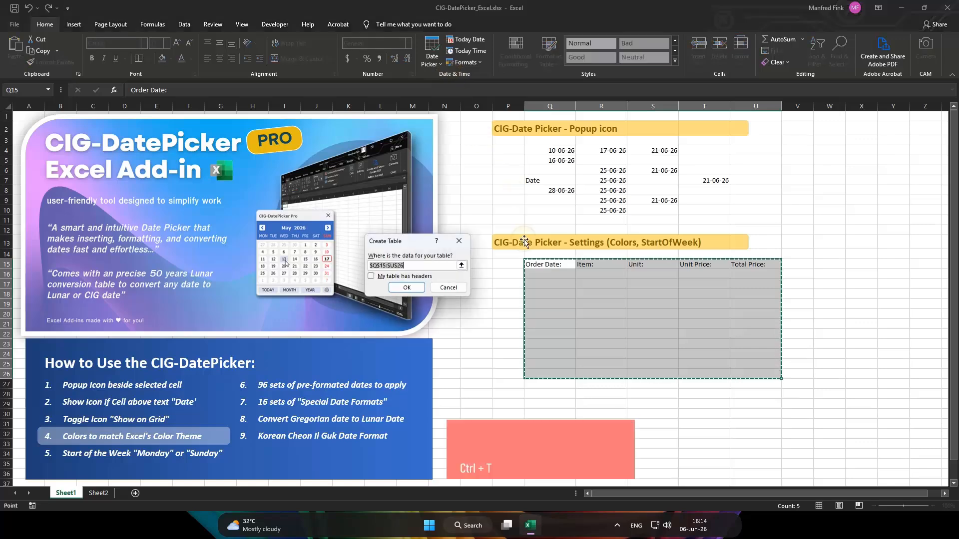
left_click(410, 277)
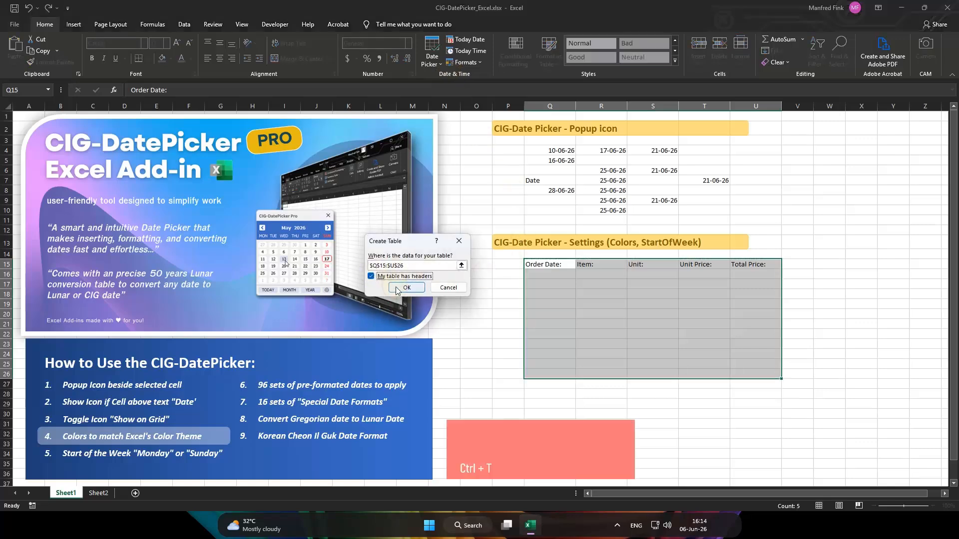
left_click(397, 288)
Apply the green Medium table style from the first Medium row to the order table
left_click(554, 277)
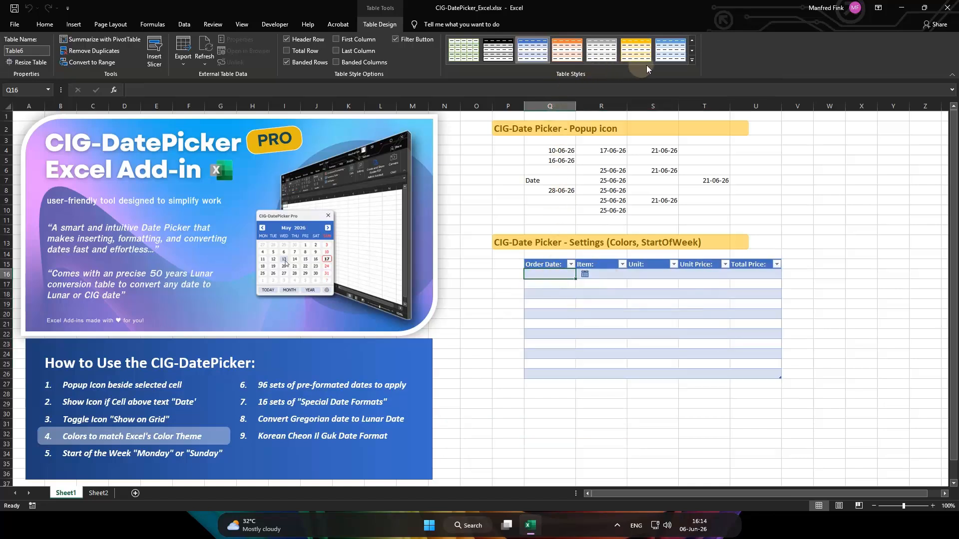
left_click(690, 61)
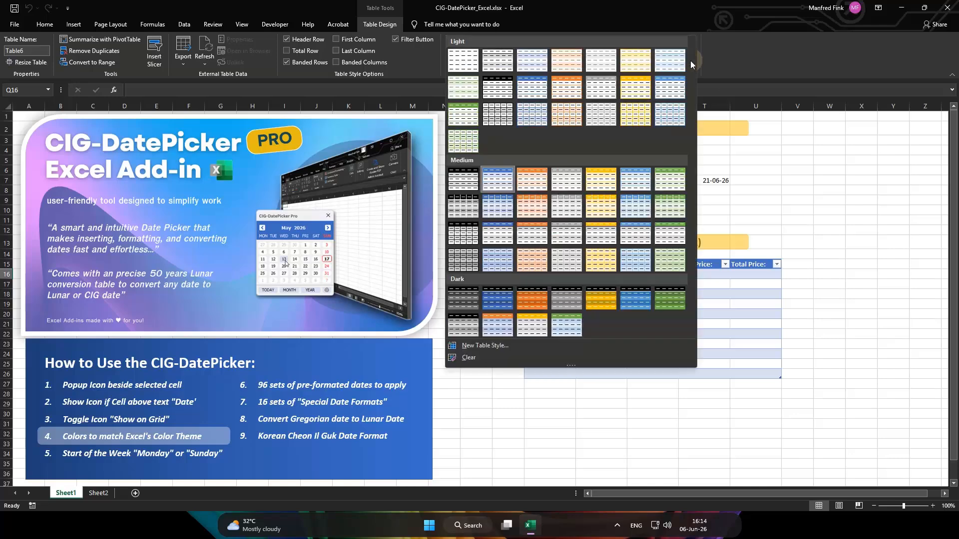
left_click(670, 182)
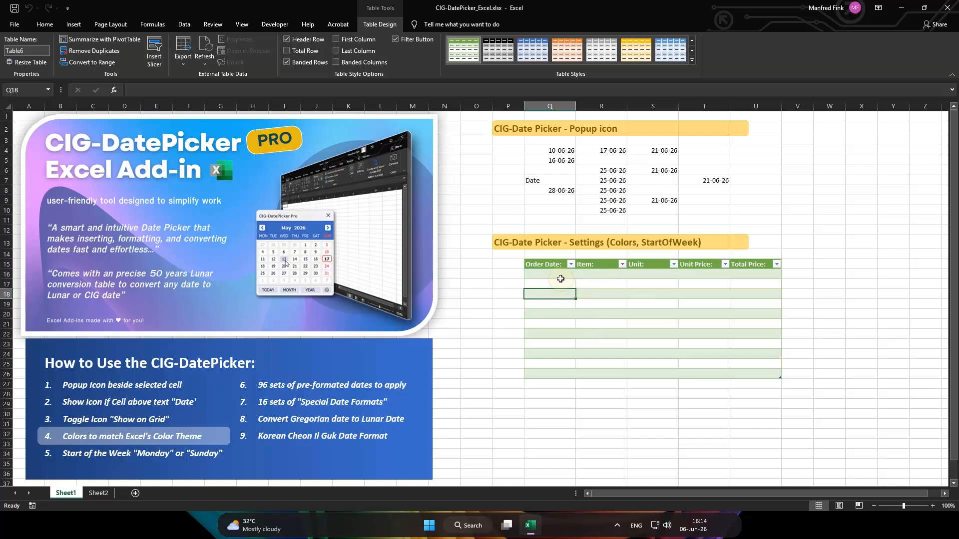
Set the date picker's color theme to green from the popup at cell Q16 and close the popup
left_click(584, 274)
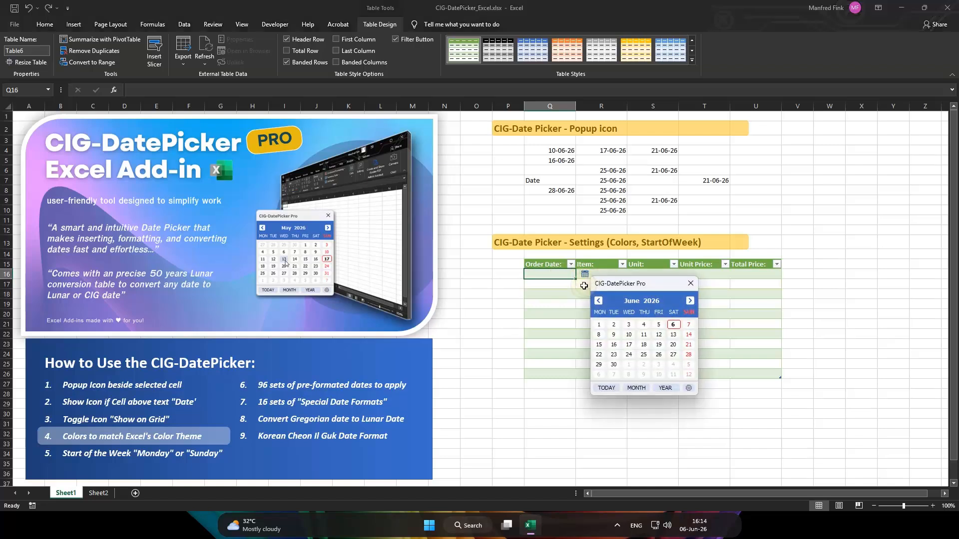
left_click(689, 388)
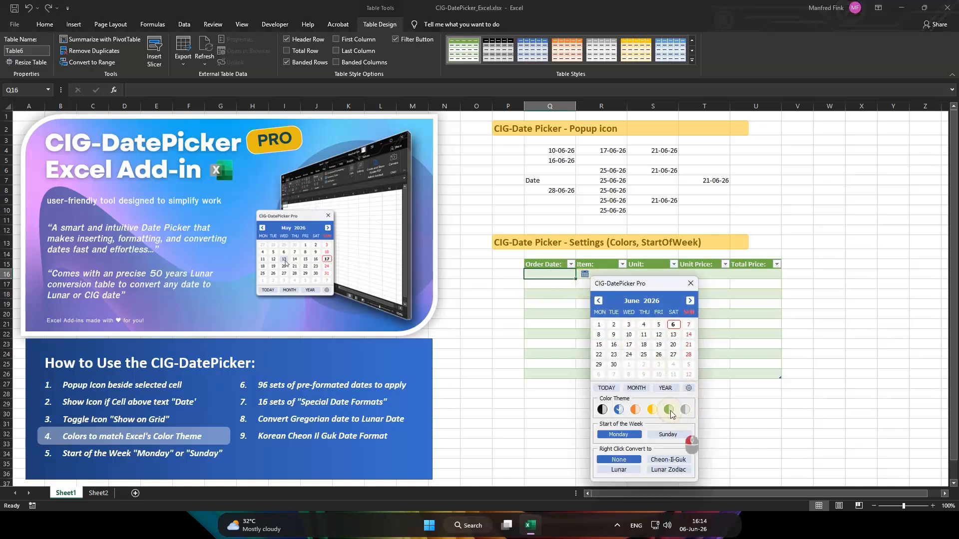
left_click(669, 410)
left_click(559, 302)
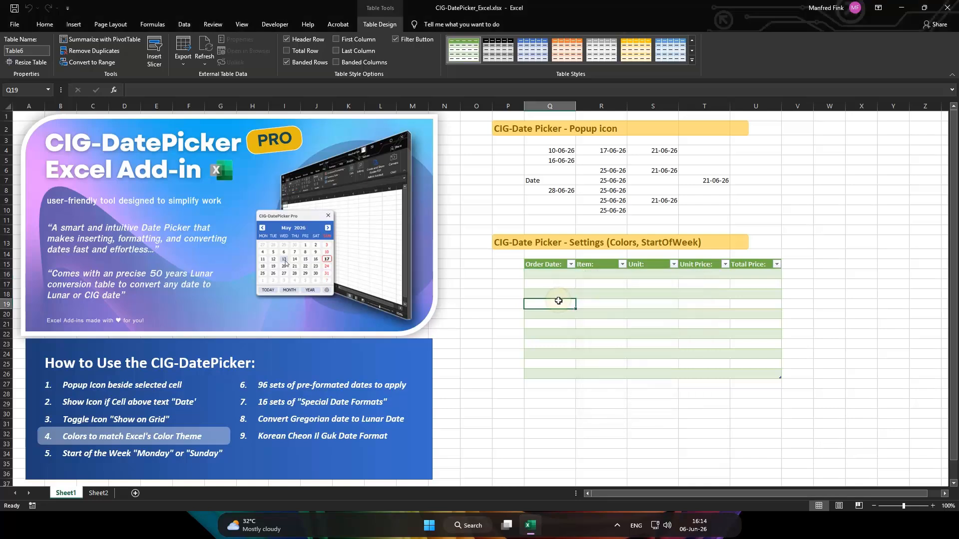
Apply the orange table style to the order table and set the date picker's color theme to orange from cell Q16
left_click(568, 50)
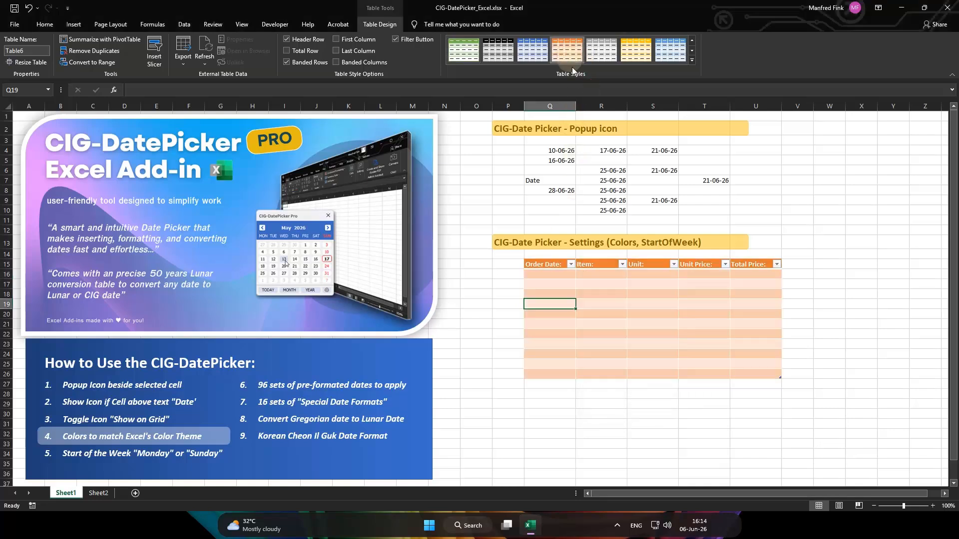
left_click(566, 273)
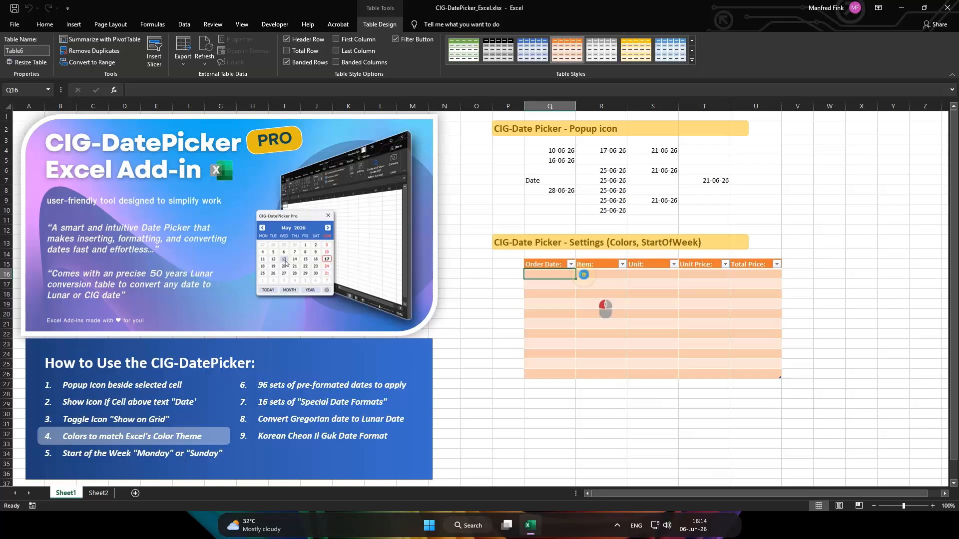
left_click(584, 275)
left_click(687, 388)
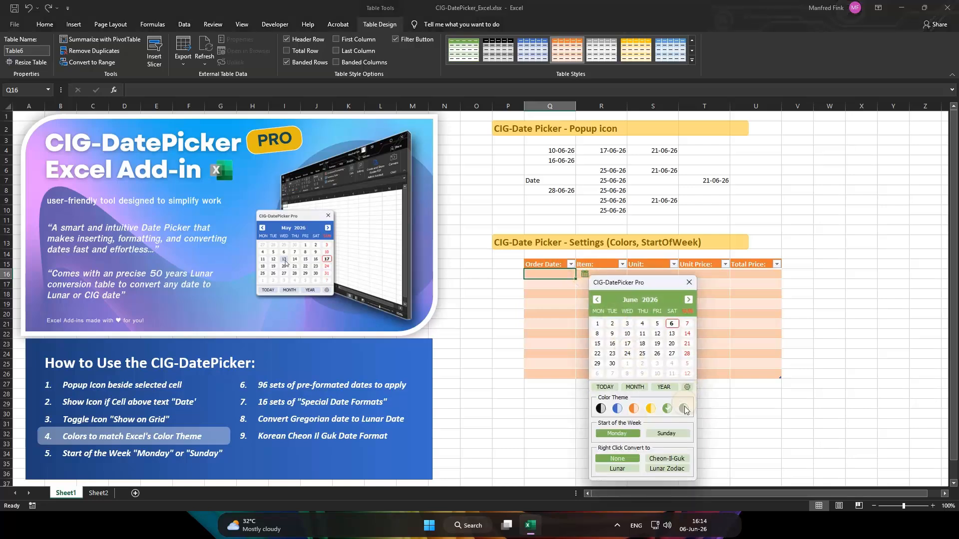
left_click(634, 408)
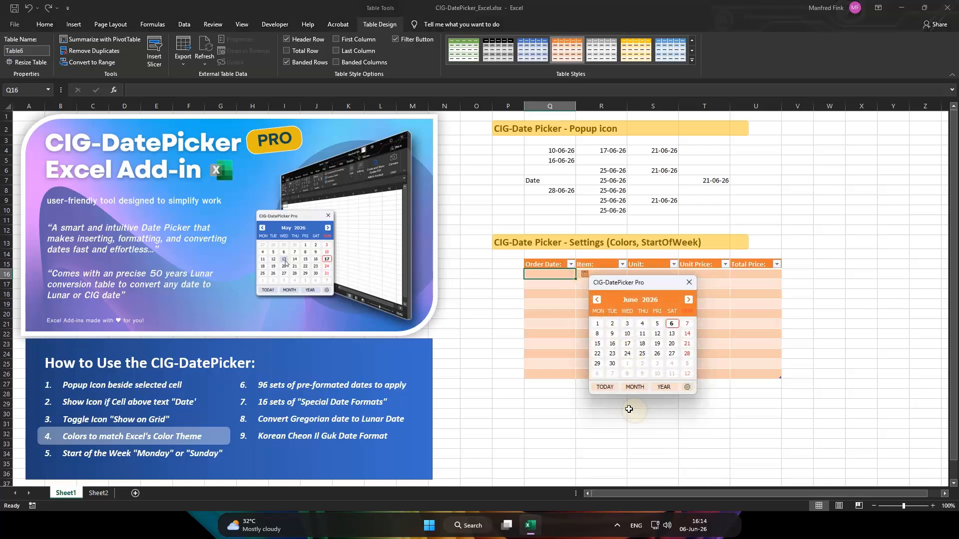
Close the date picker and reopen its popup at cell Q16 in the Order Date column
left_click(565, 294)
left_click(563, 275)
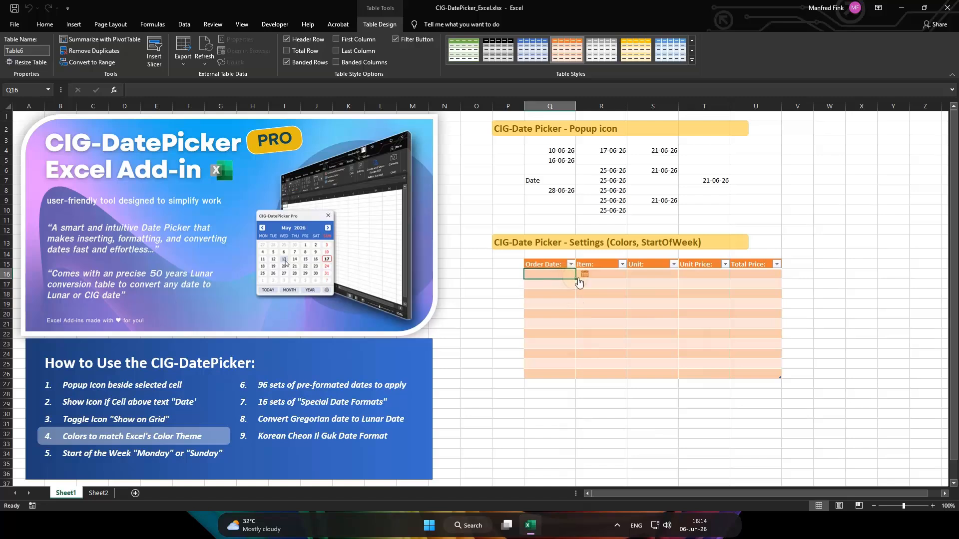
left_click(585, 275)
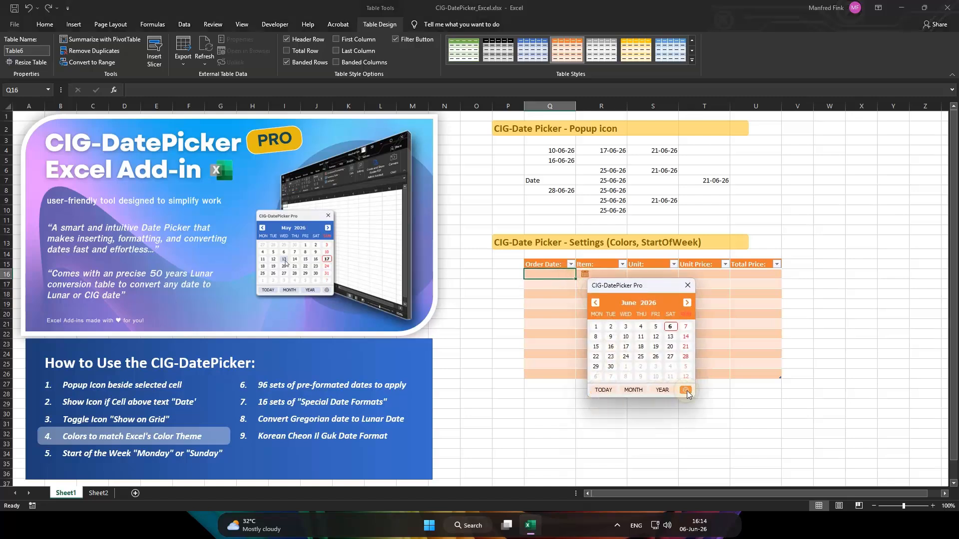